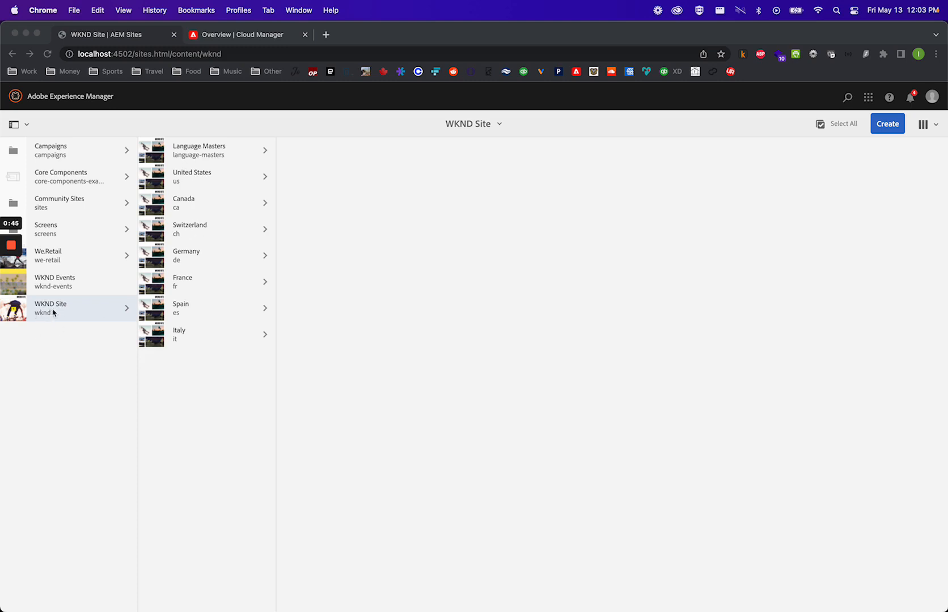
# - Open the cloud dev environment's author instance from the Cloud Manager overview
pyautogui.click(59, 346)
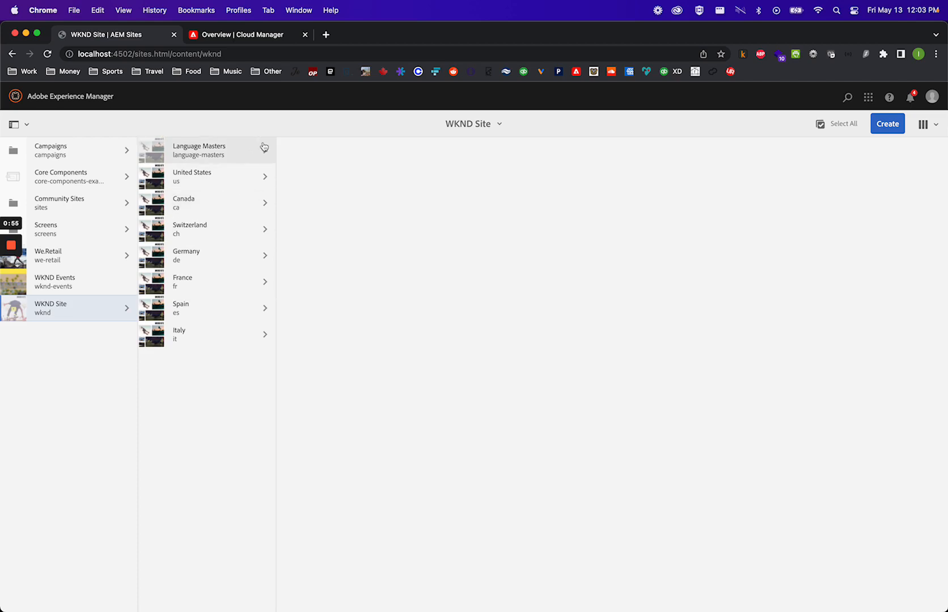
pyautogui.click(262, 38)
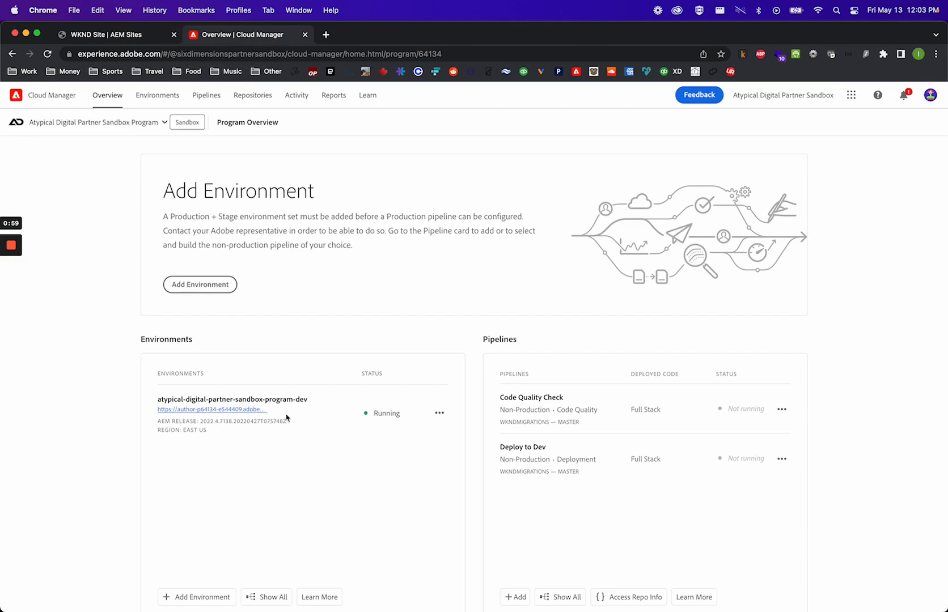
pyautogui.click(229, 410)
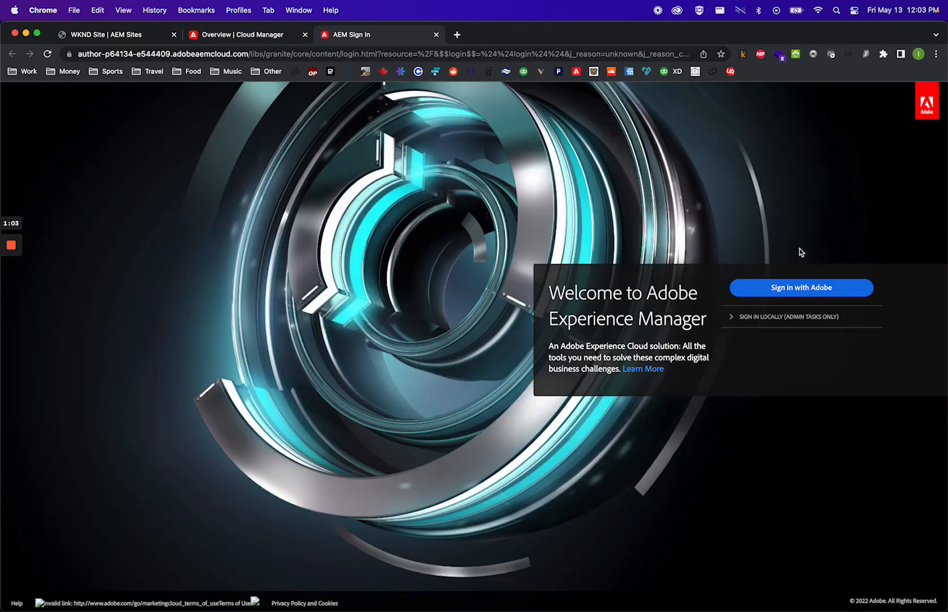
# - Sign in to the cloud author instance with Adobe using the account e-mail address
pyautogui.click(800, 289)
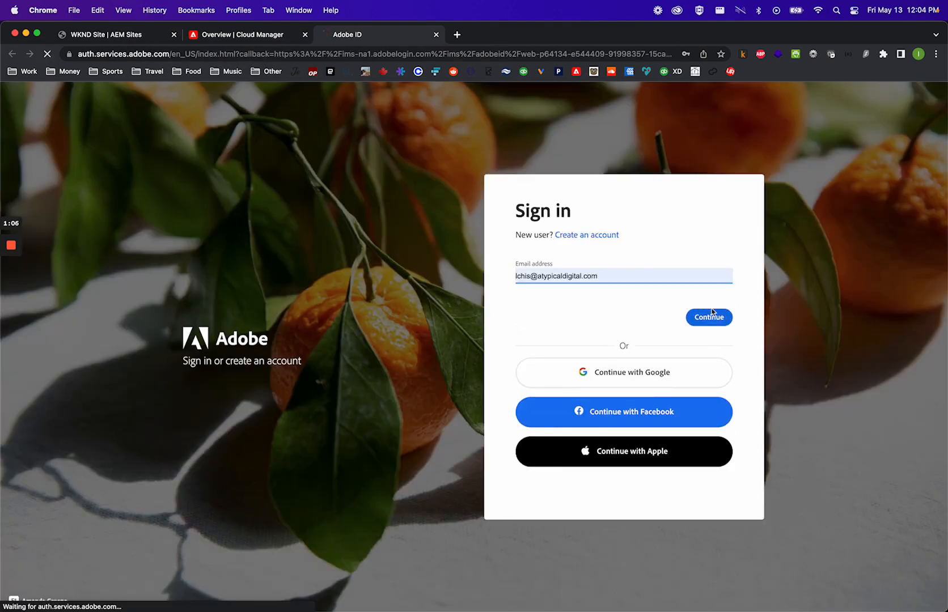
pyautogui.click(710, 316)
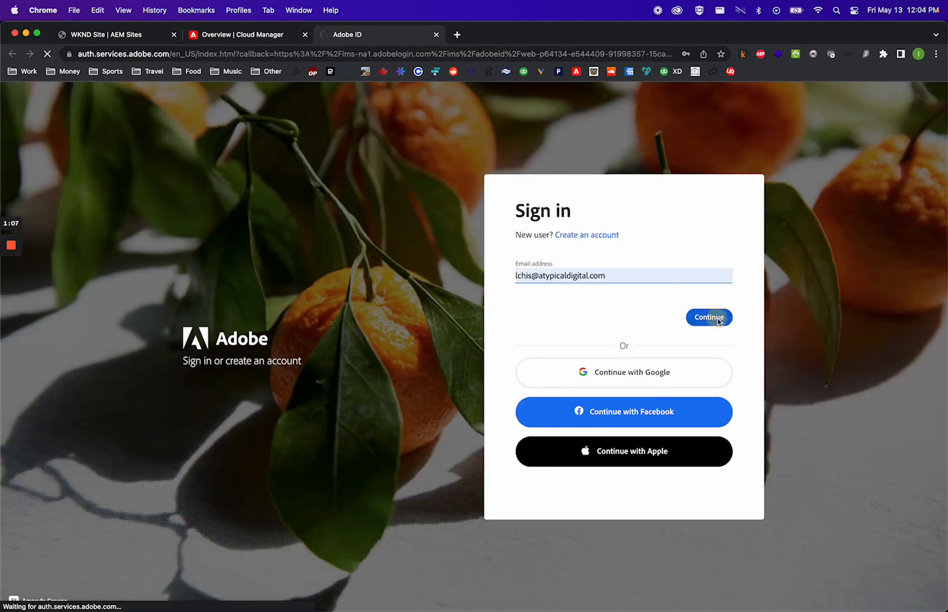
pyautogui.click(715, 347)
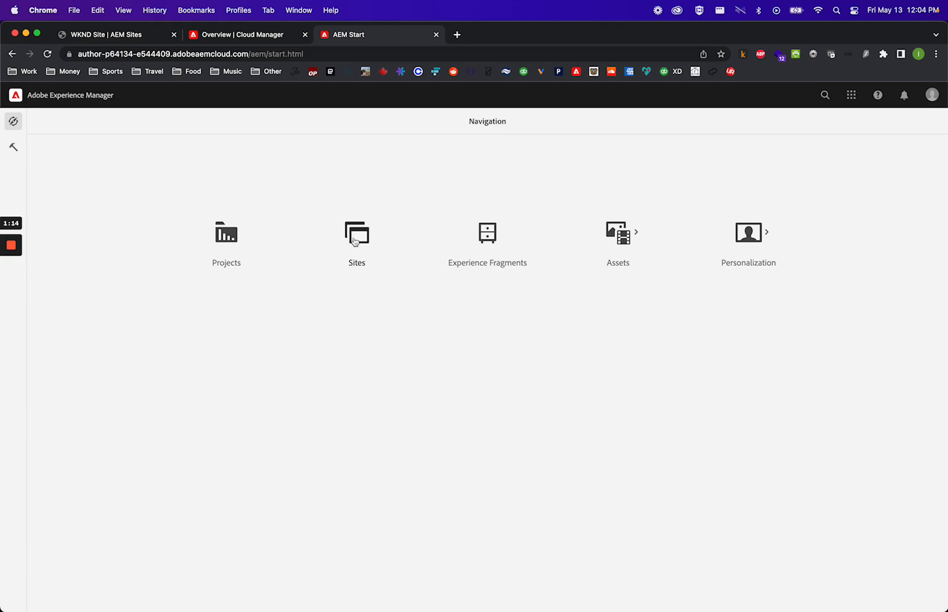
# - Open the Sites console on the cloud author instance and browse to the WKND Site
pyautogui.click(358, 241)
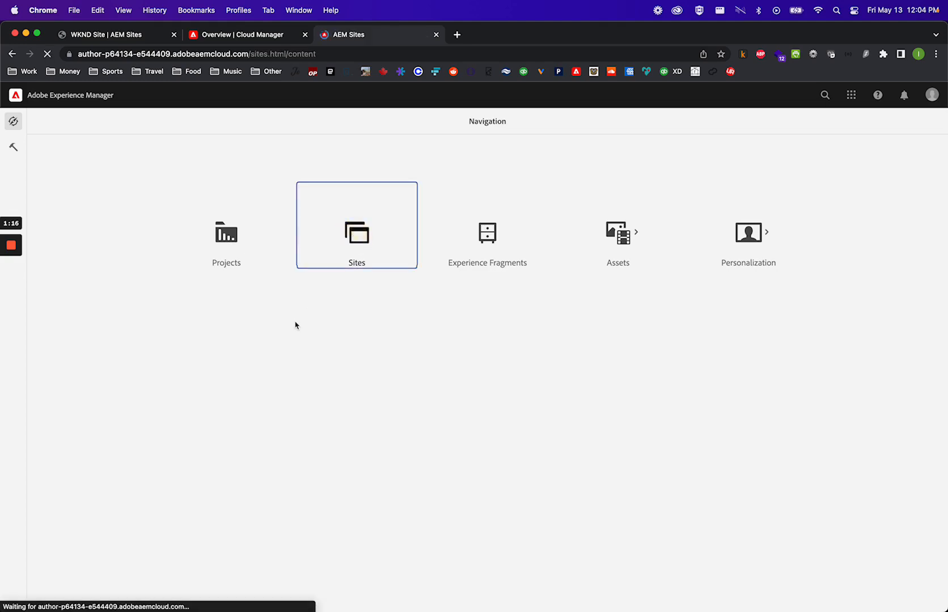
pyautogui.click(92, 181)
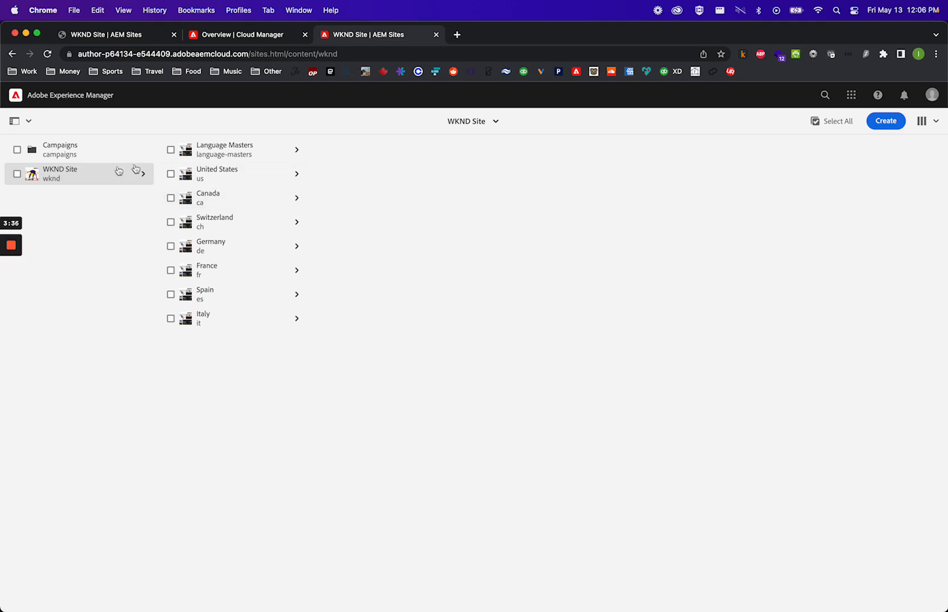
# - Select the WKND Site in the cloud Sites console and delete it
pyautogui.click(16, 175)
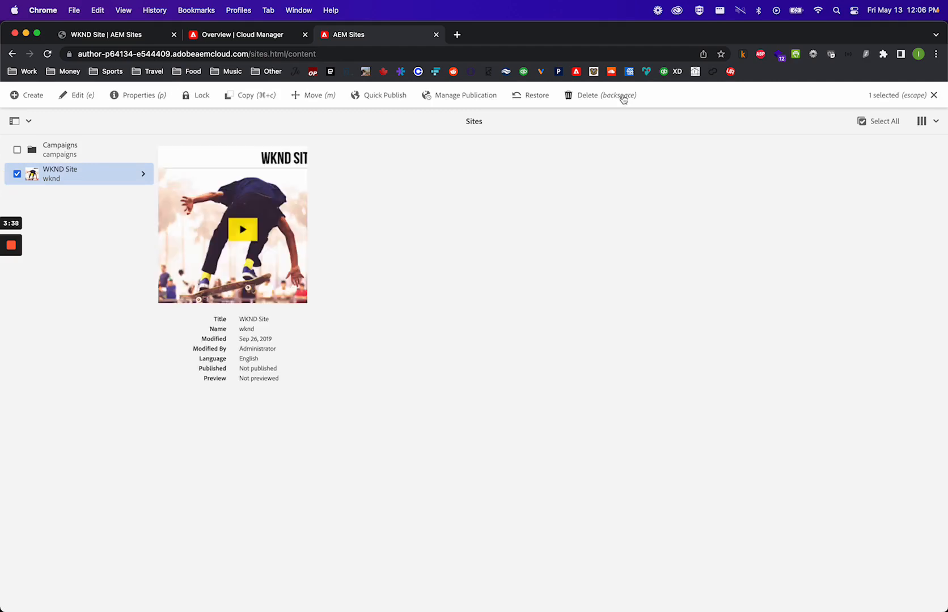
pyautogui.click(590, 96)
pyautogui.click(542, 398)
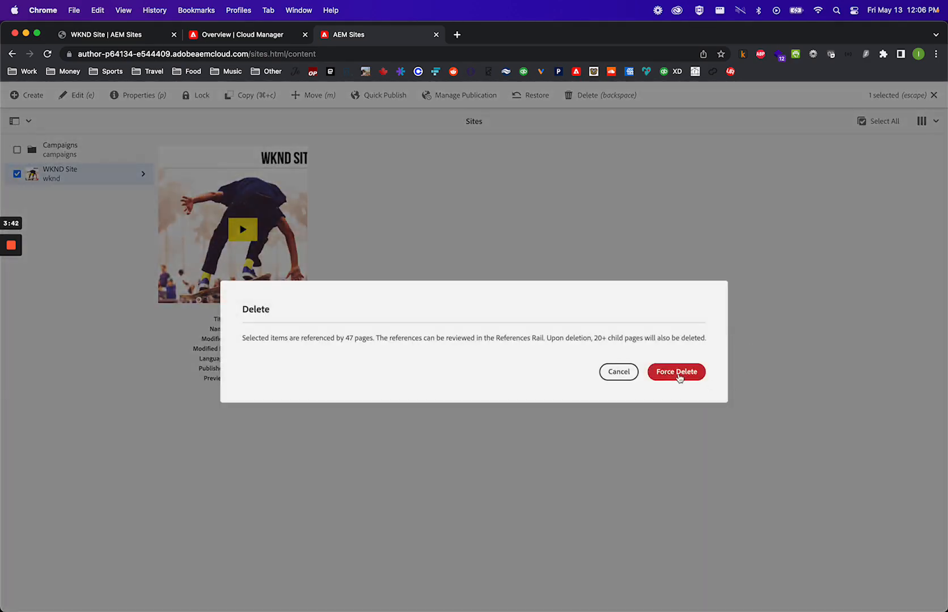
pyautogui.click(678, 372)
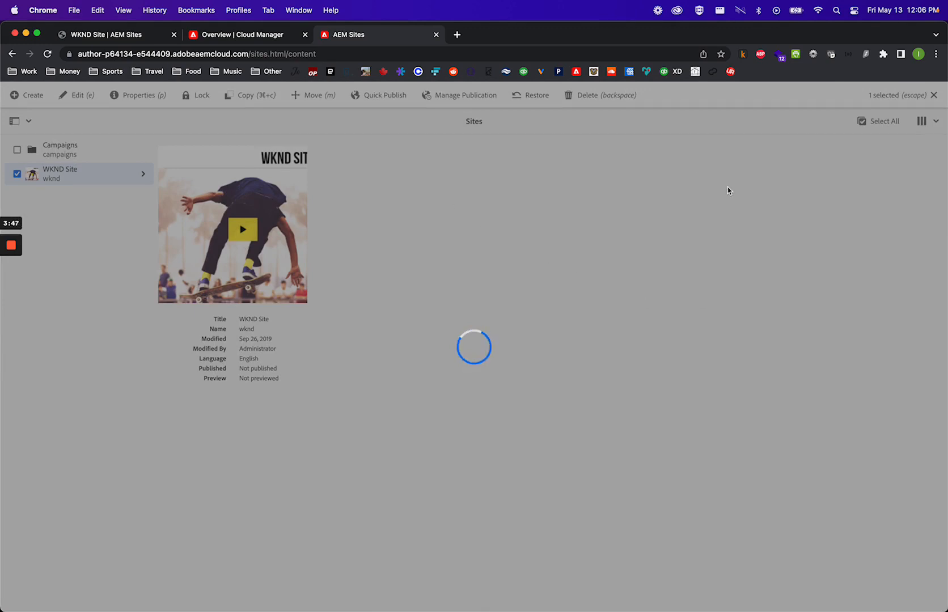
# - Duplicate the browser tab and load the cloud author instance's root address
pyautogui.rightClick(375, 30)
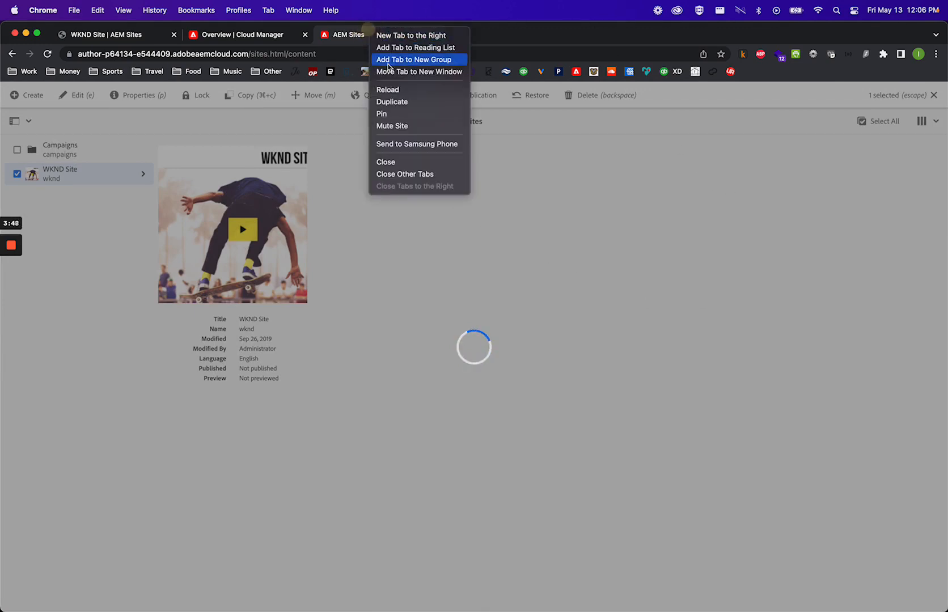
pyautogui.click(392, 99)
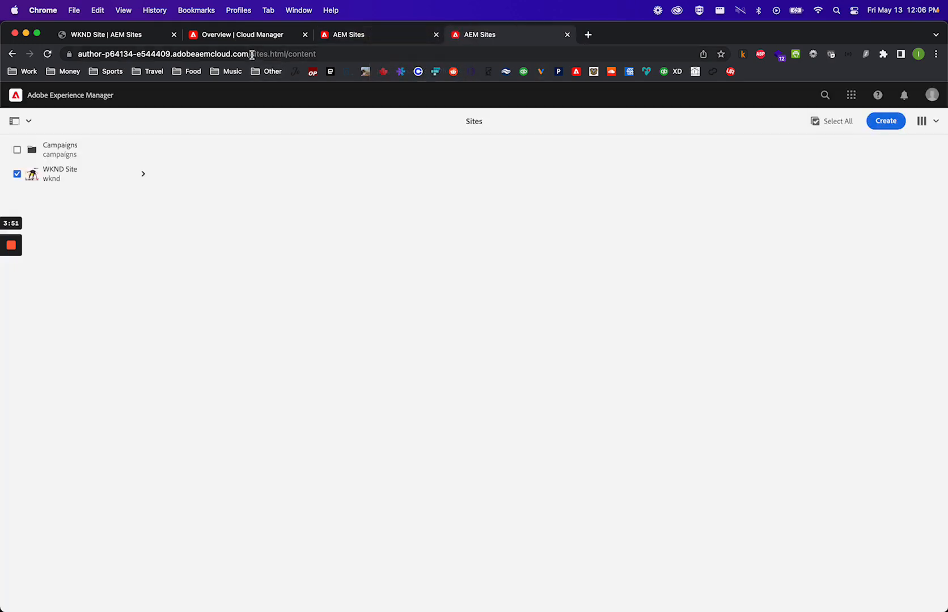
pyautogui.moveTo(253, 55); pyautogui.dragTo(417, 54)
pyautogui.press('BackSpace')
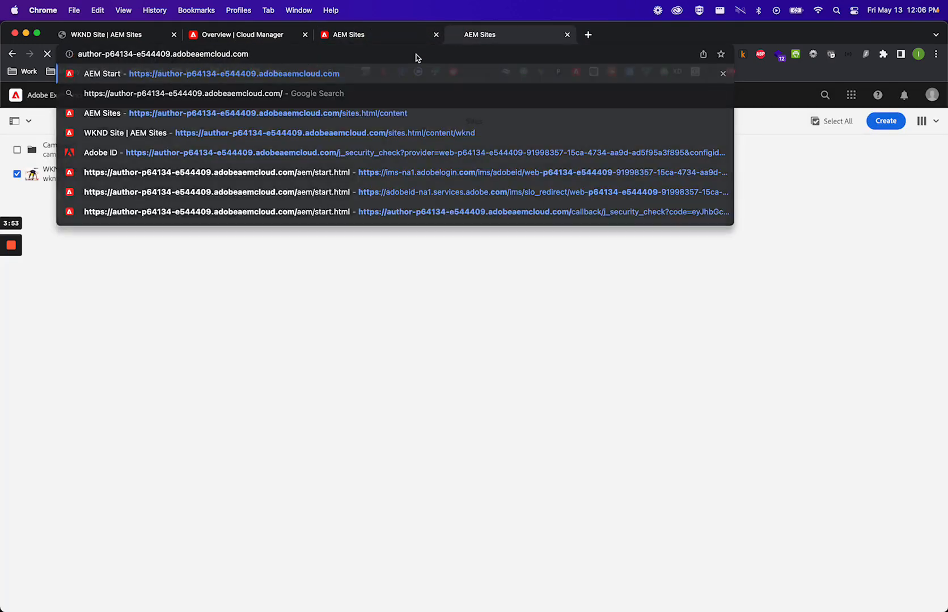
pyautogui.press('Return')
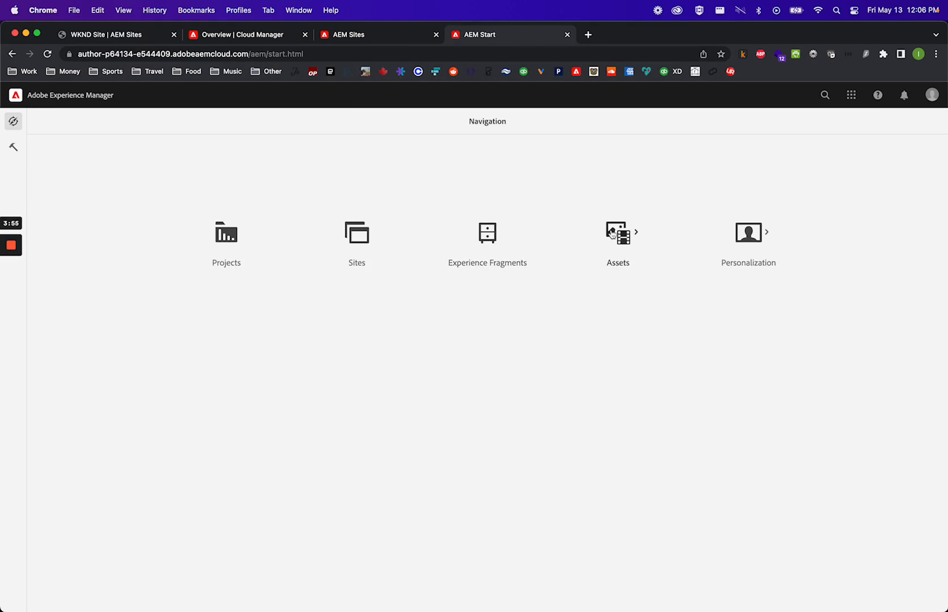
# - Open Assets Files and force-delete the WKND Site folder
pyautogui.click(618, 233)
pyautogui.click(238, 229)
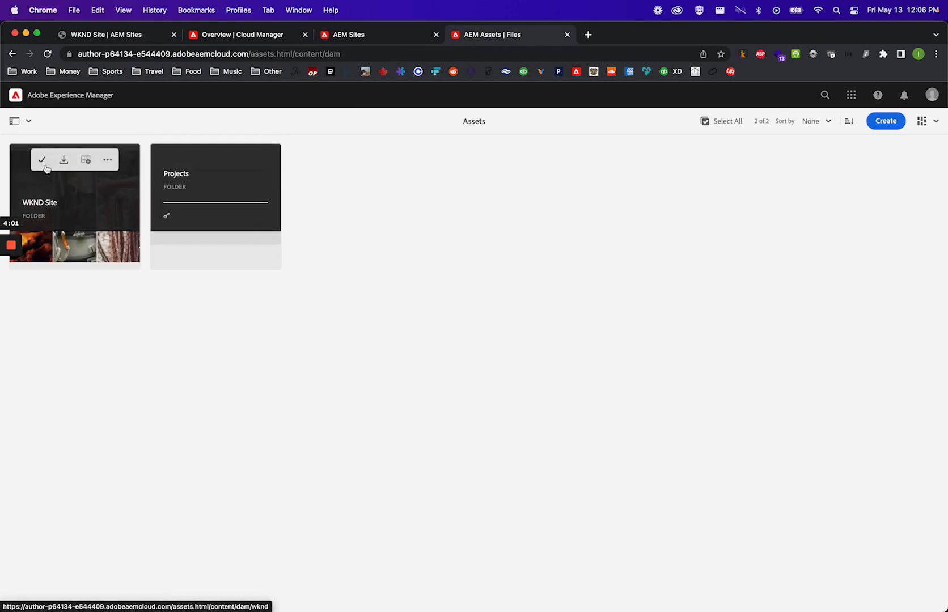
pyautogui.click(44, 161)
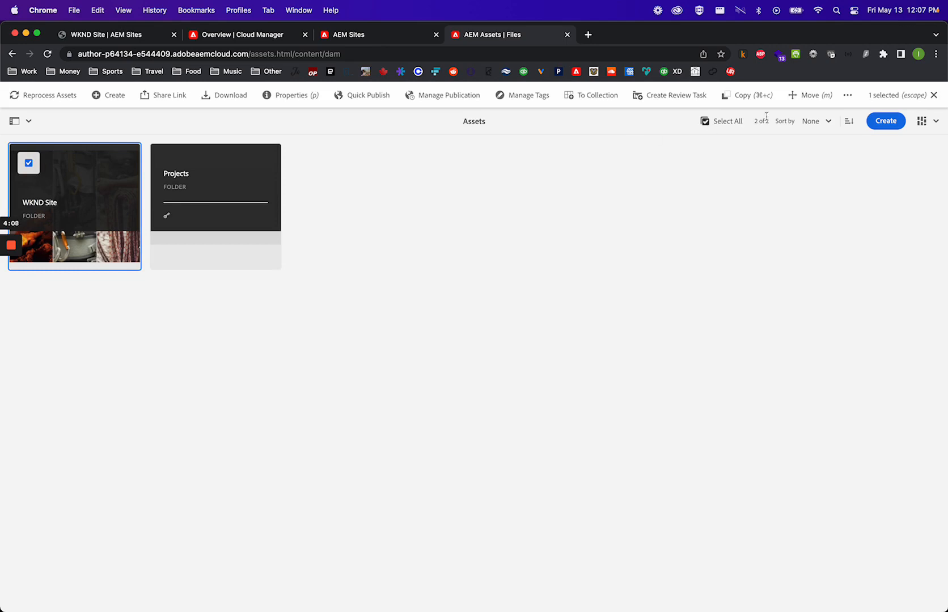
pyautogui.click(848, 94)
pyautogui.click(861, 118)
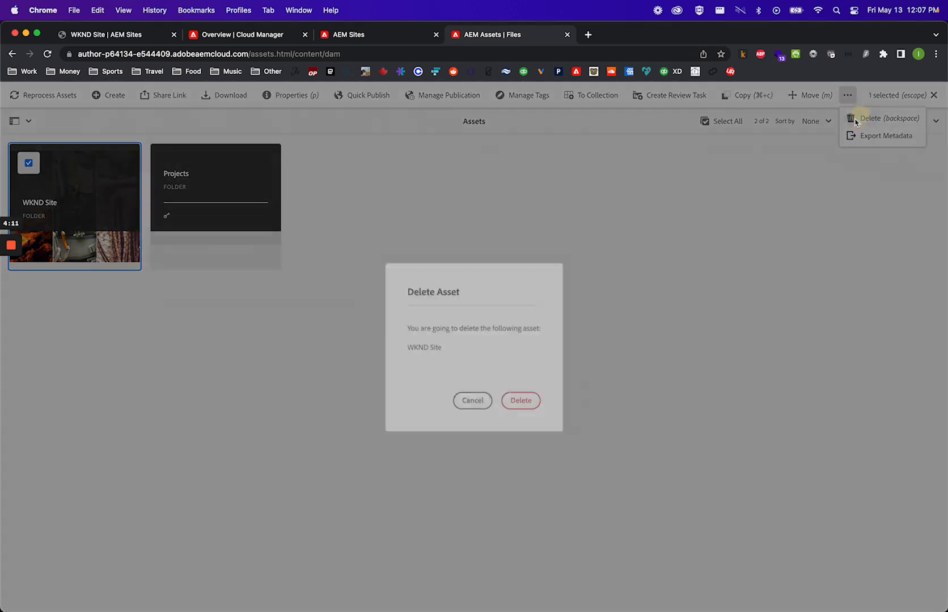
pyautogui.click(521, 395)
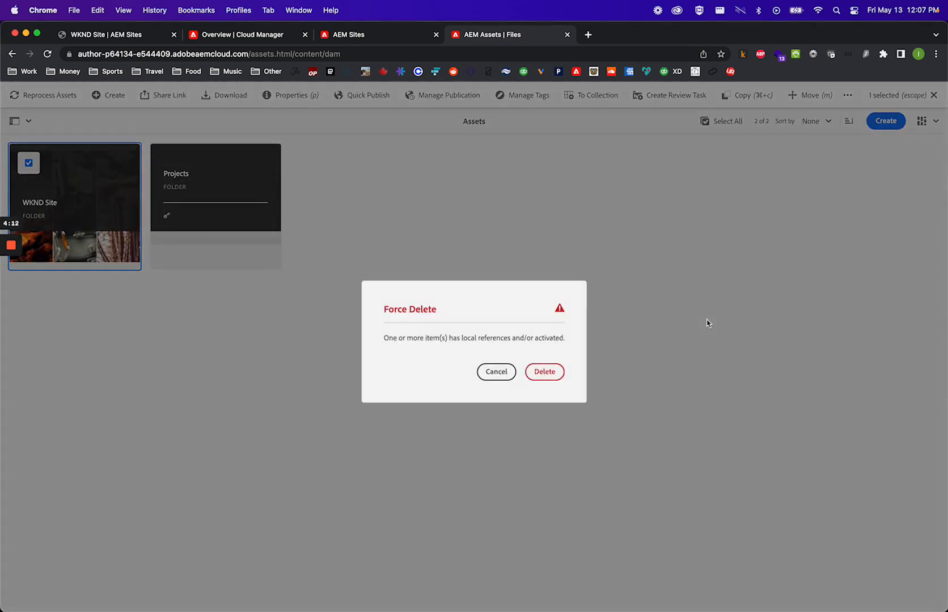
pyautogui.click(546, 372)
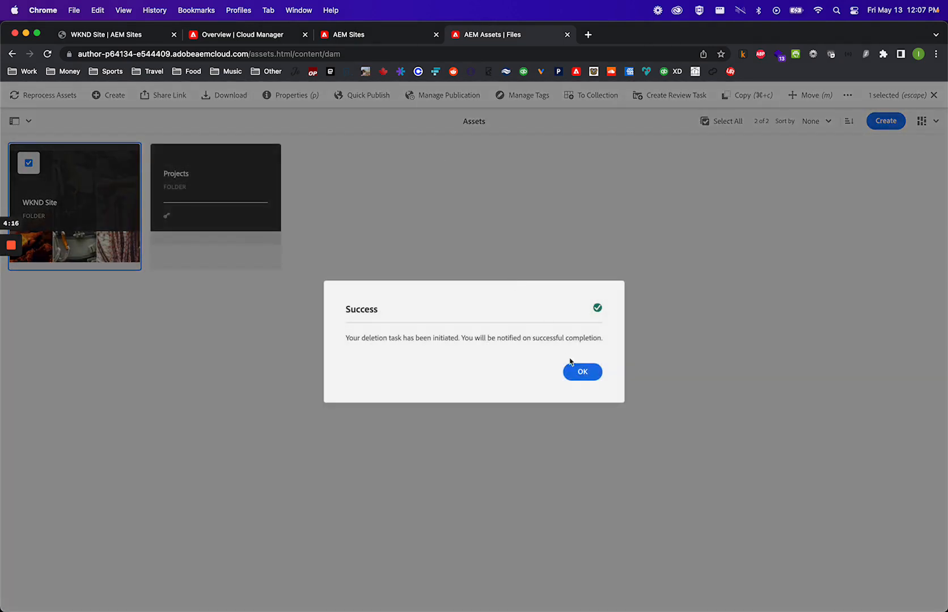
pyautogui.click(578, 372)
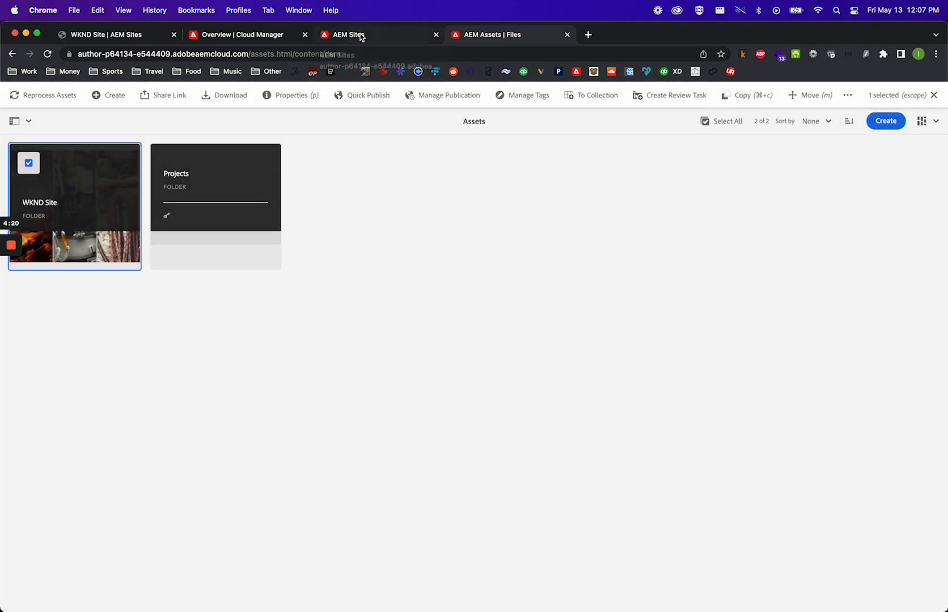
# - Reload the Assets and Sites pages to check the deletions
pyautogui.press('super+r')
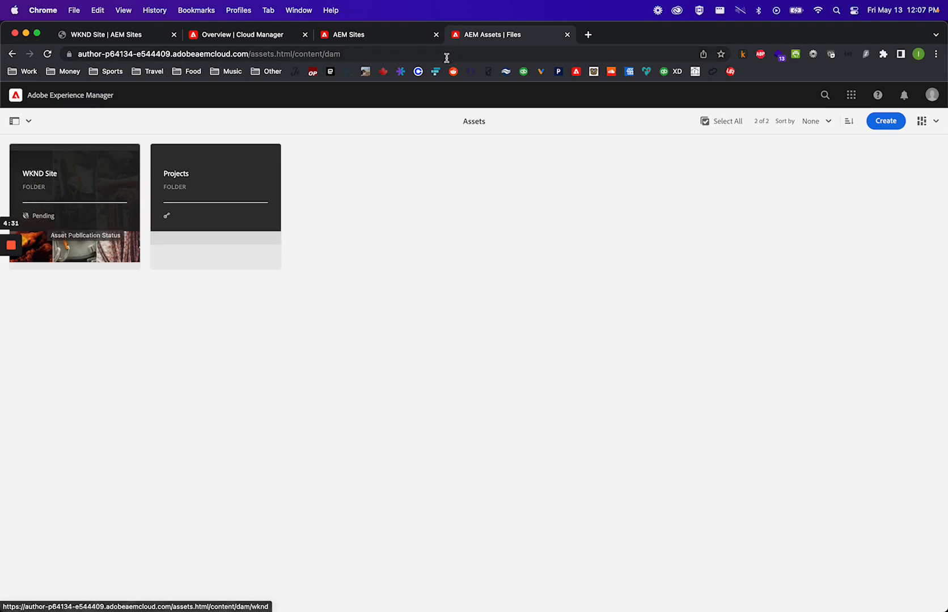
pyautogui.click(368, 38)
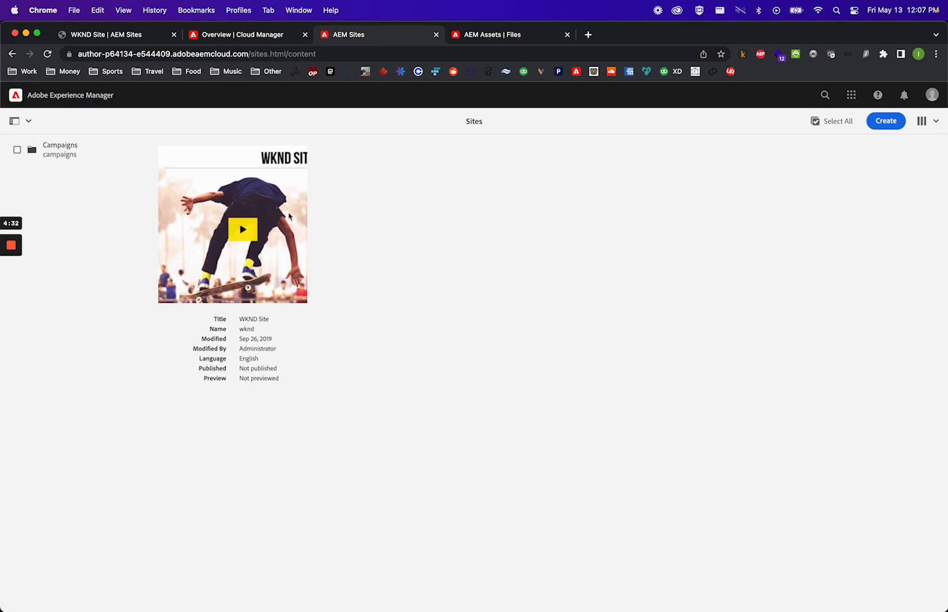
pyautogui.click(48, 53)
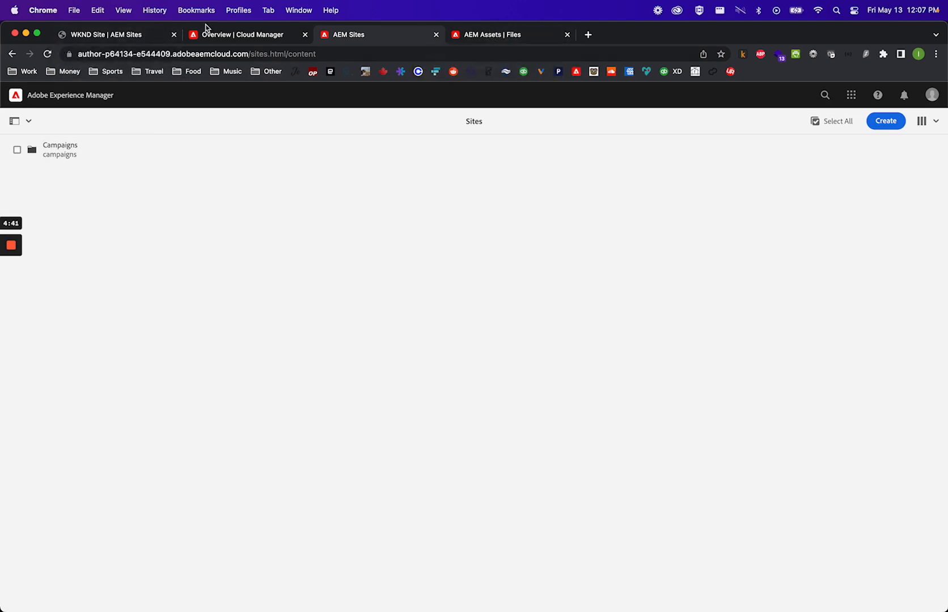
# - On the local instance, open Tools, Operations, Content Migration, then Content Transfer
pyautogui.click(119, 36)
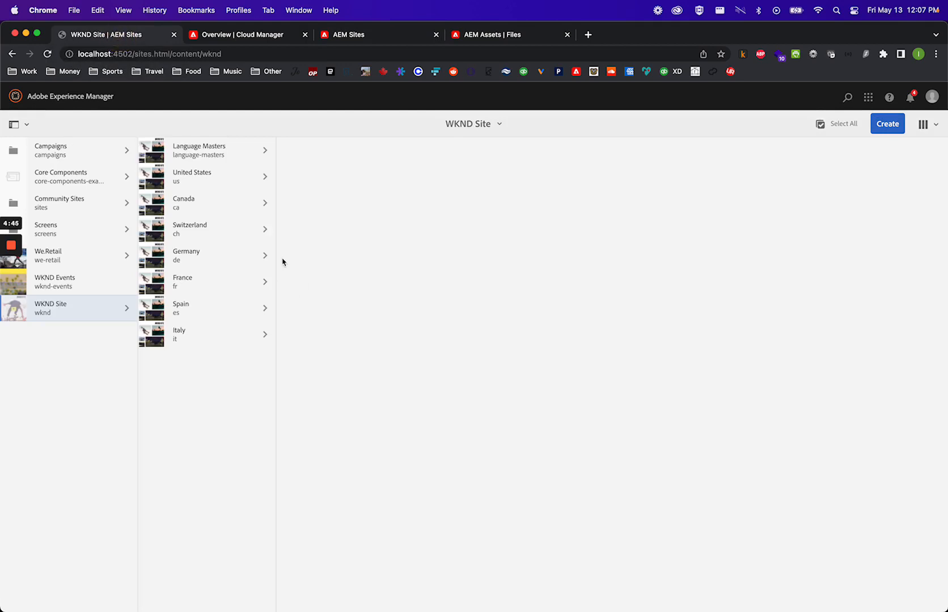
pyautogui.click(16, 98)
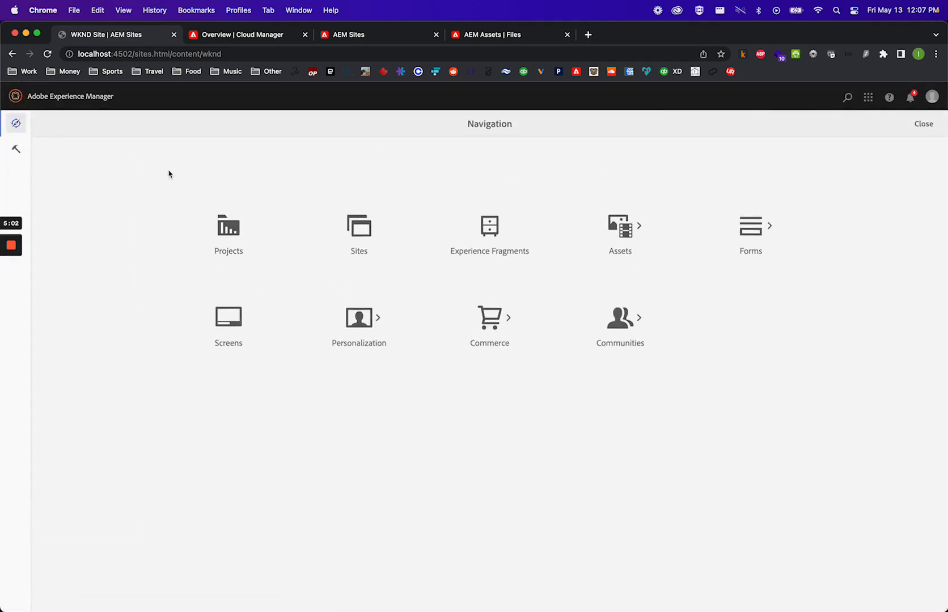
pyautogui.click(15, 152)
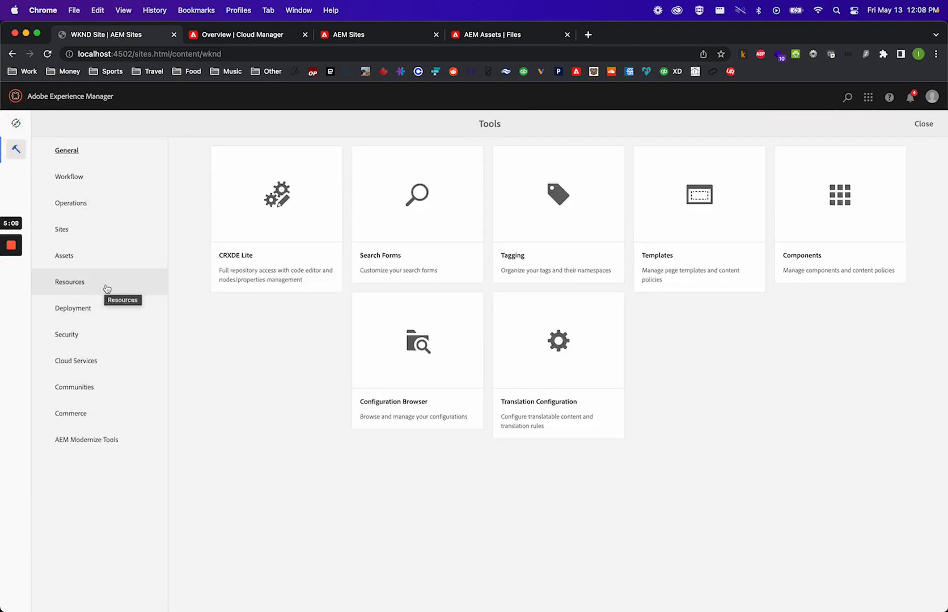
pyautogui.click(95, 207)
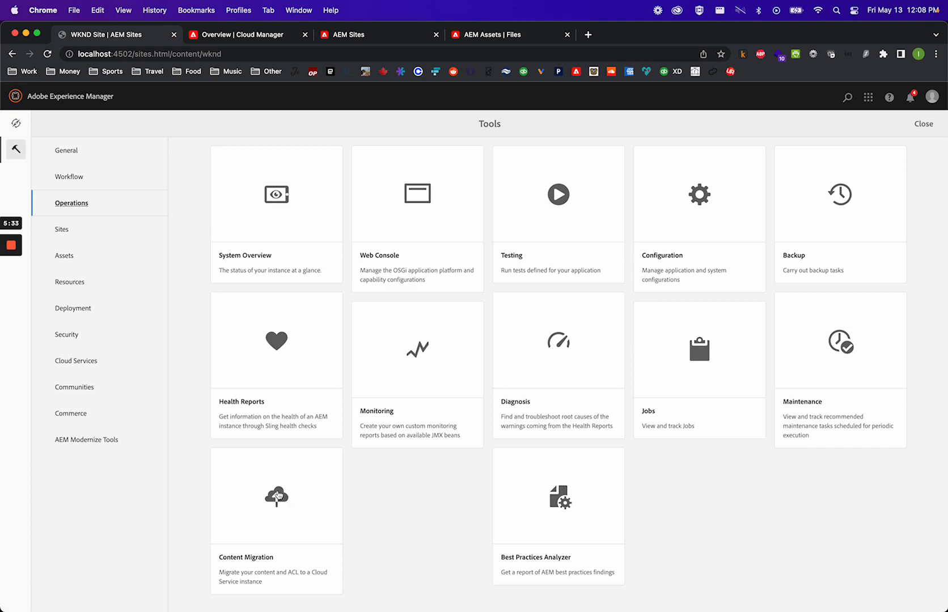
pyautogui.click(278, 496)
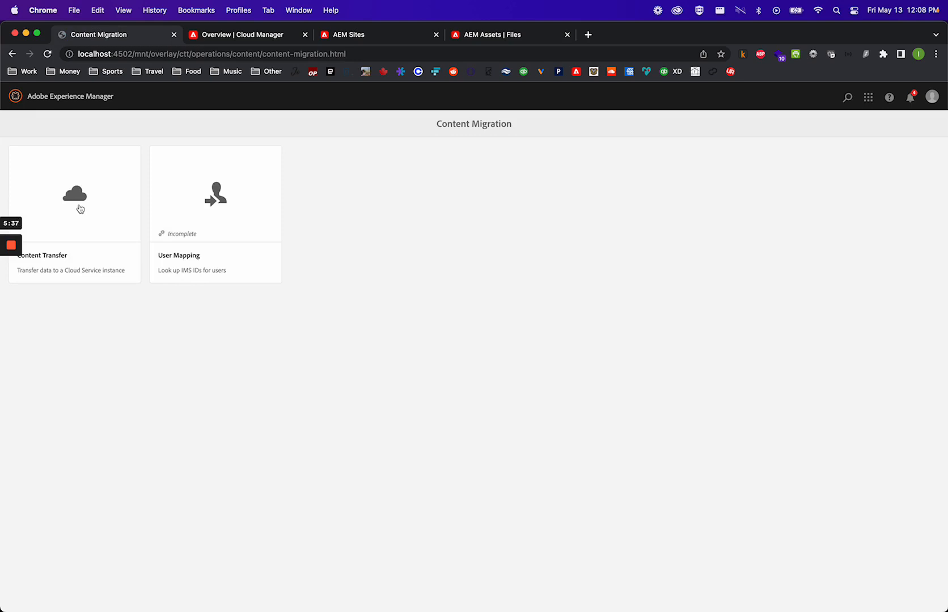
pyautogui.click(80, 207)
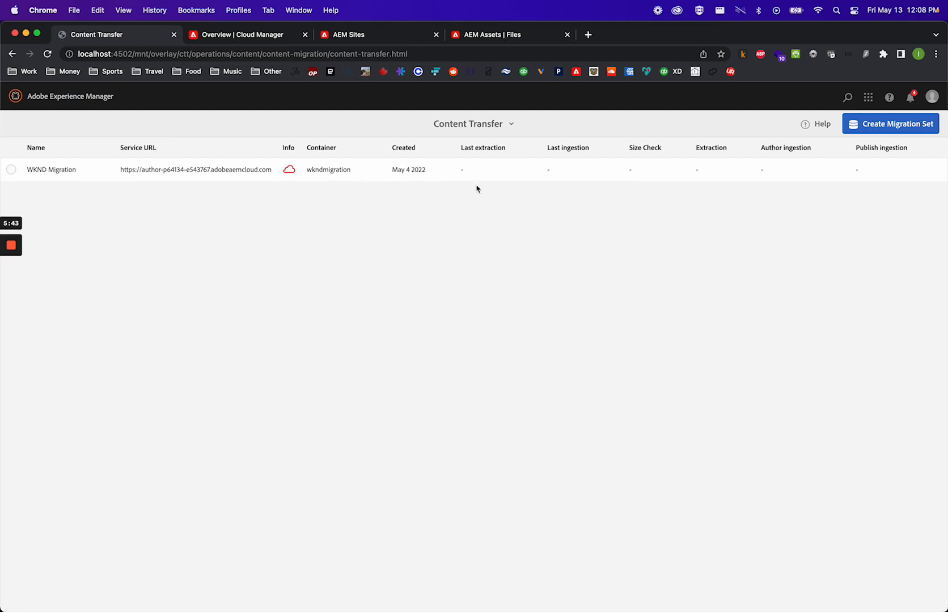
# - Delete the existing WKND Migration migration set
pyautogui.click(11, 169)
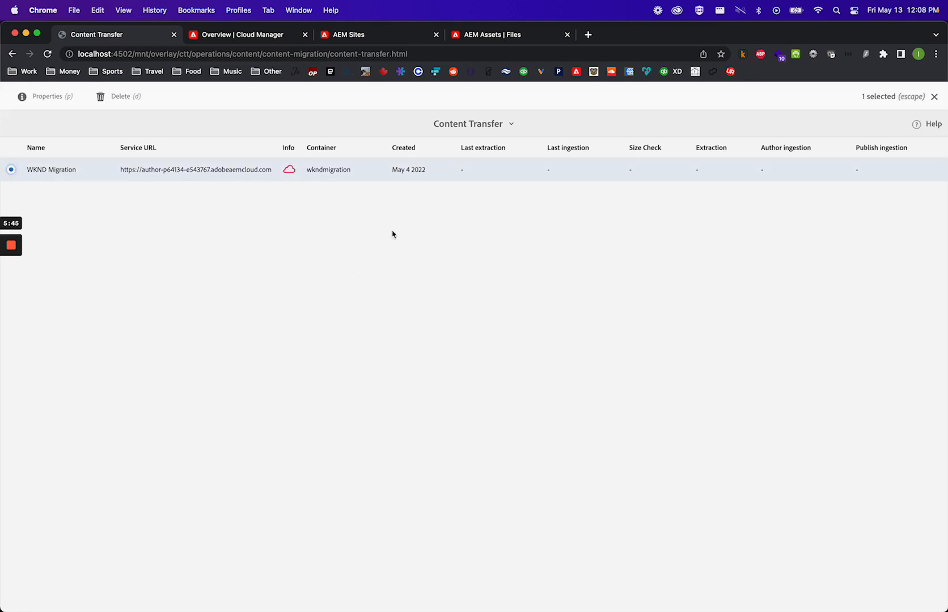
pyautogui.click(119, 96)
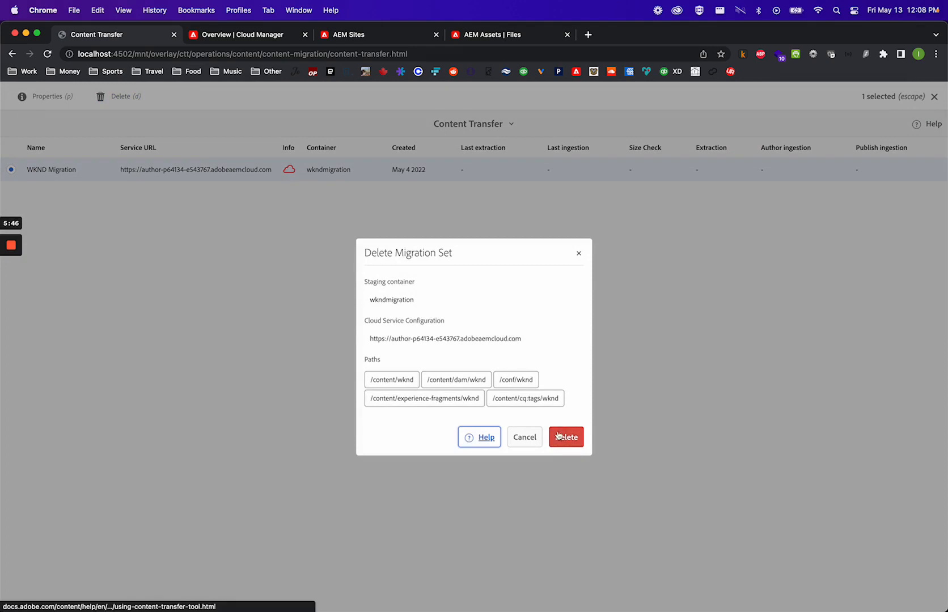
pyautogui.click(567, 438)
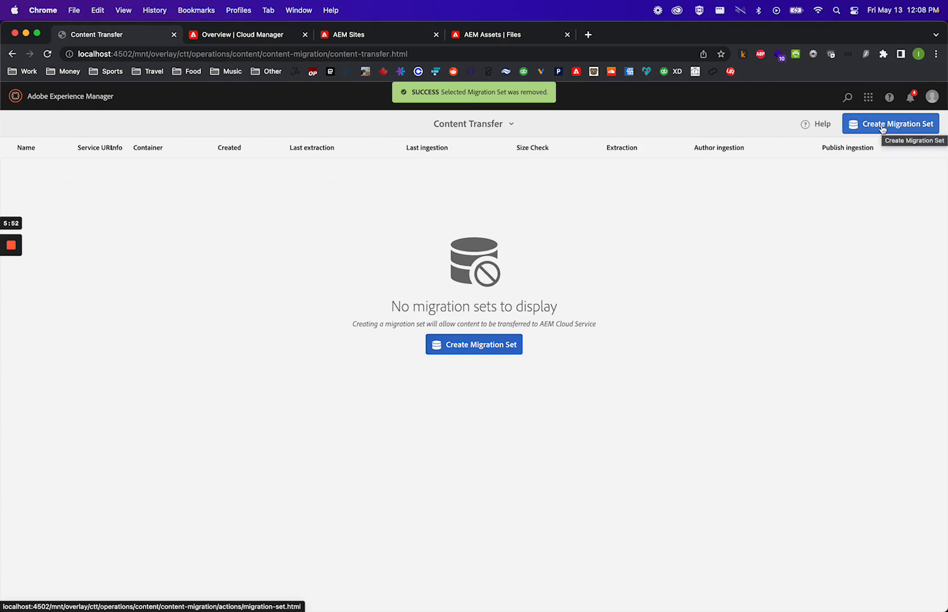
# - Start a new migration set and name it WKND Migration
pyautogui.click(882, 129)
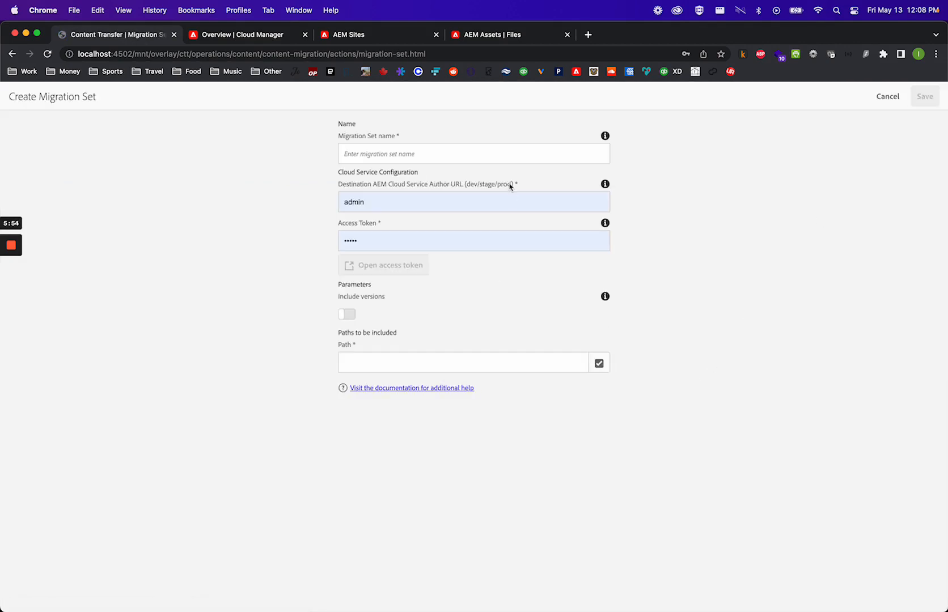
pyautogui.click(440, 149)
pyautogui.write('WKND')
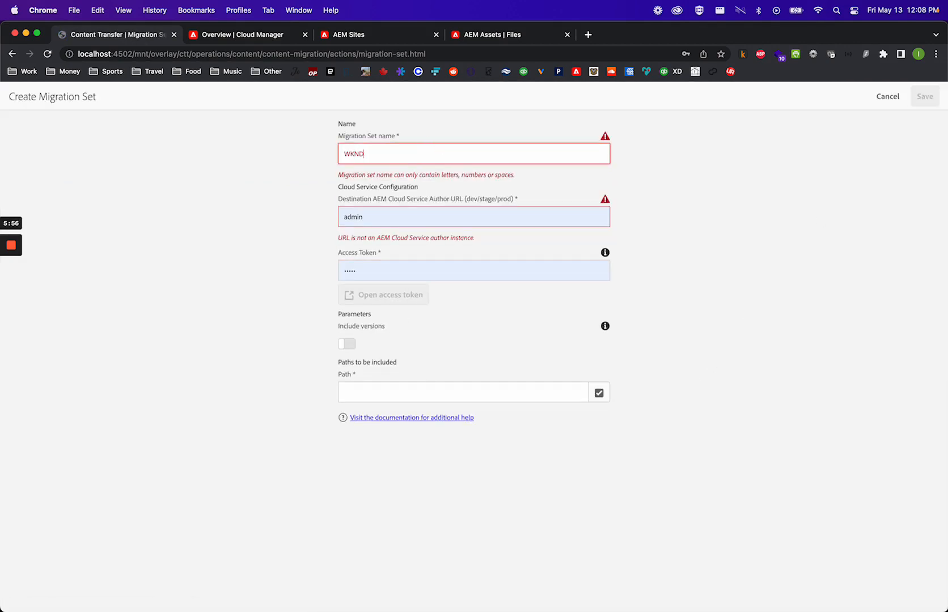
pyautogui.write(' Migration')
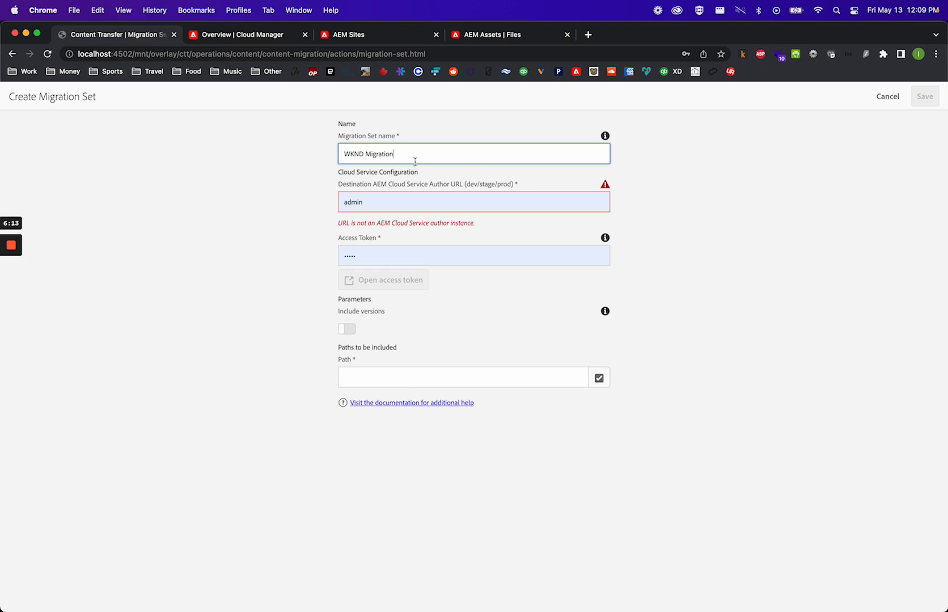
pyautogui.click(400, 198)
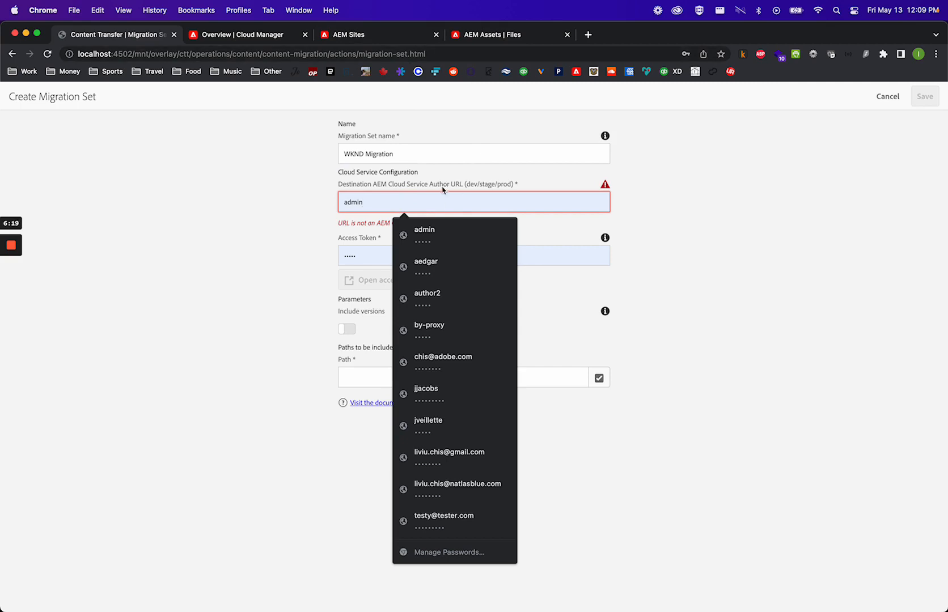
pyautogui.click(365, 40)
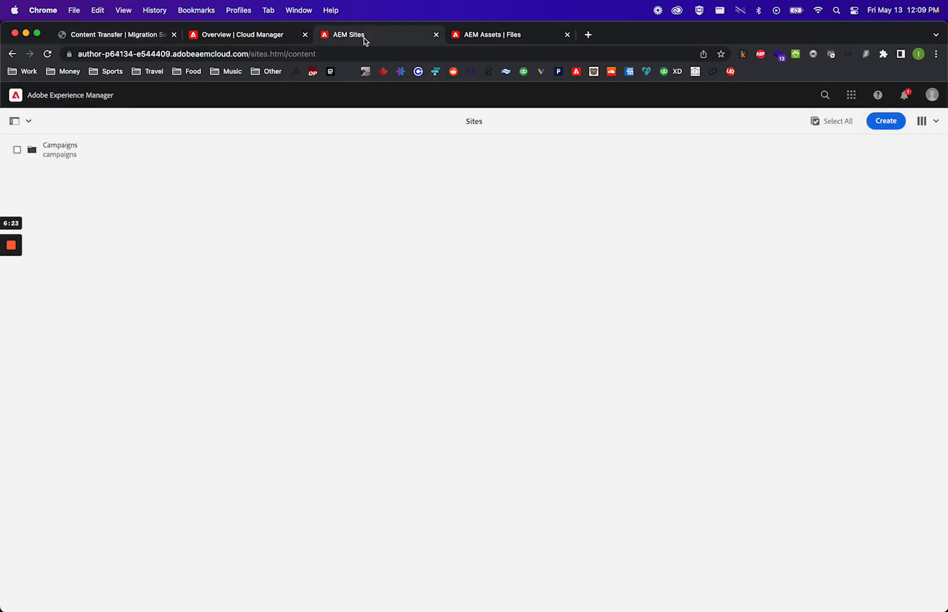
pyautogui.click(250, 54)
pyautogui.click(251, 54)
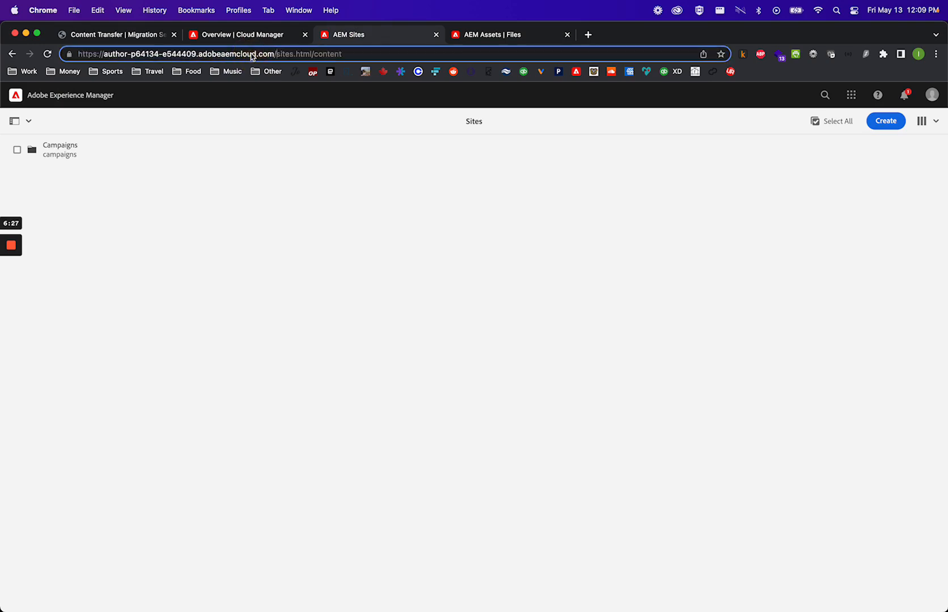
pyautogui.press('shift+super+Left')
pyautogui.press('super+c')
pyautogui.click(130, 41)
pyautogui.press('super+a')
pyautogui.press('super+v')
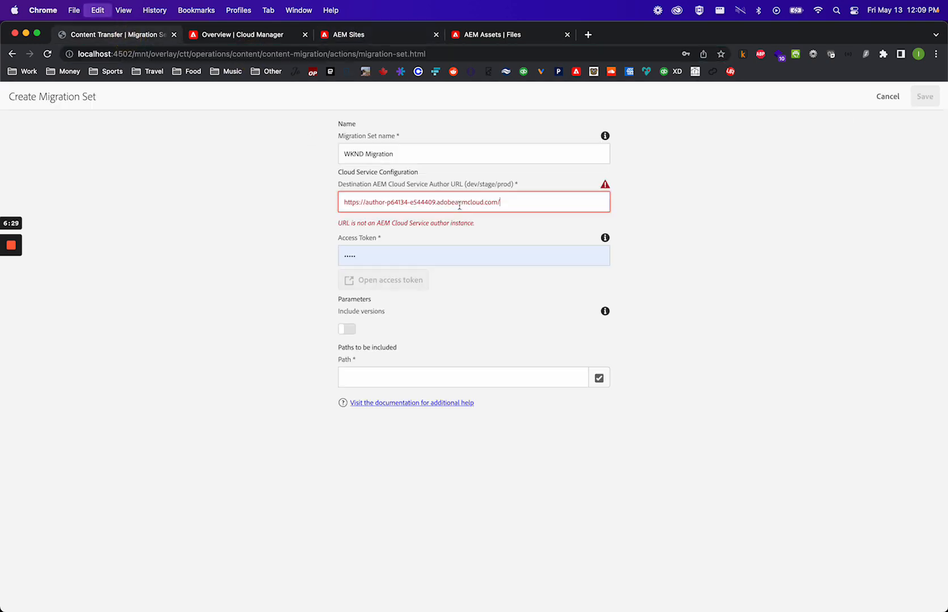
pyautogui.press('BackSpace')
pyautogui.click(792, 194)
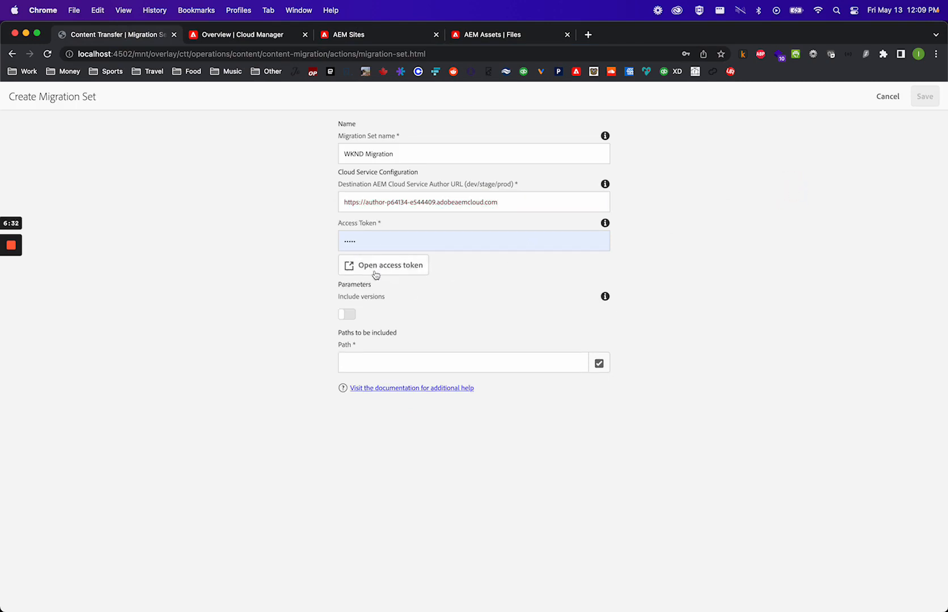
# - Close the AEM Assets tab and sign out of the cloud author instance from the profile menu
pyautogui.click(369, 37)
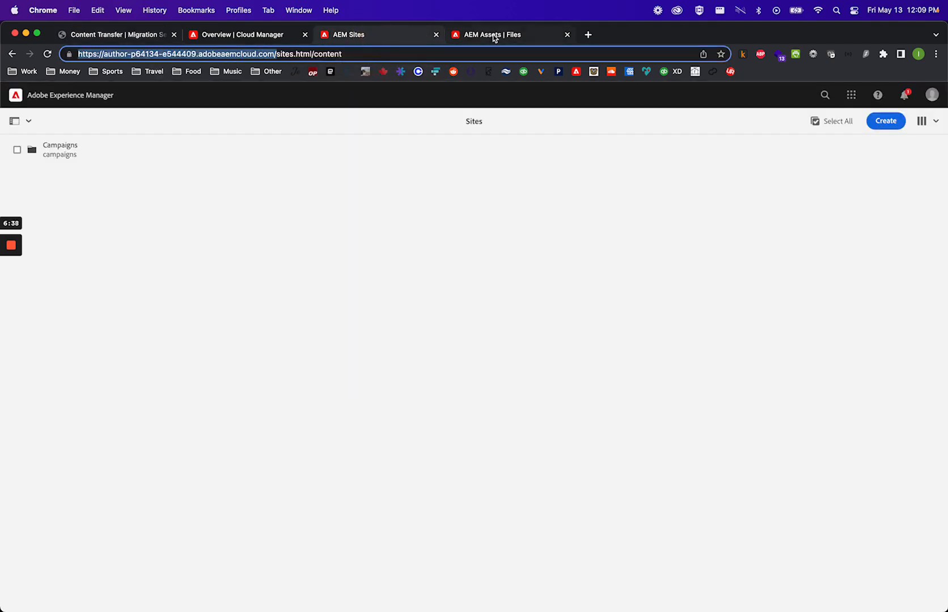
pyautogui.click(932, 97)
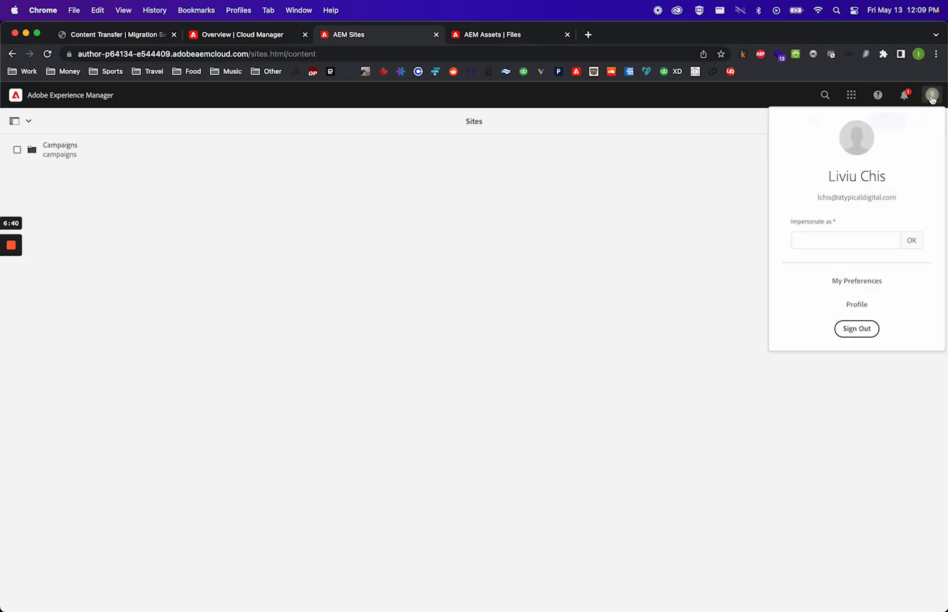
pyautogui.click(605, 216)
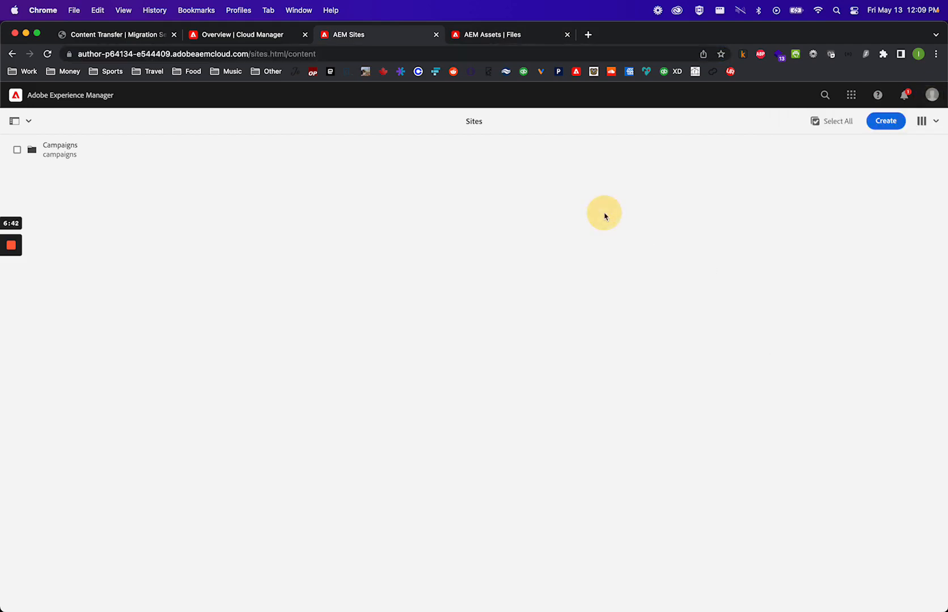
pyautogui.click(567, 35)
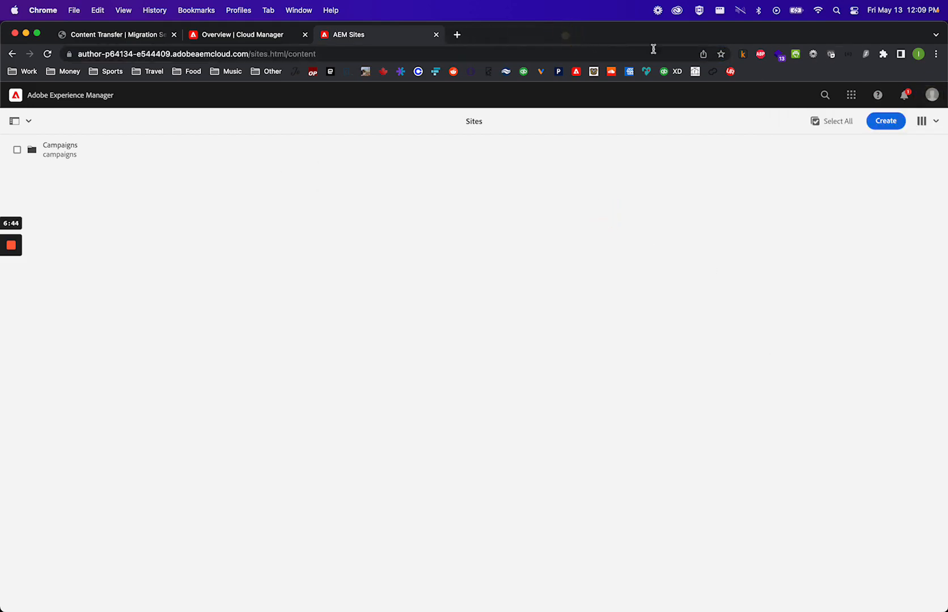
pyautogui.click(933, 95)
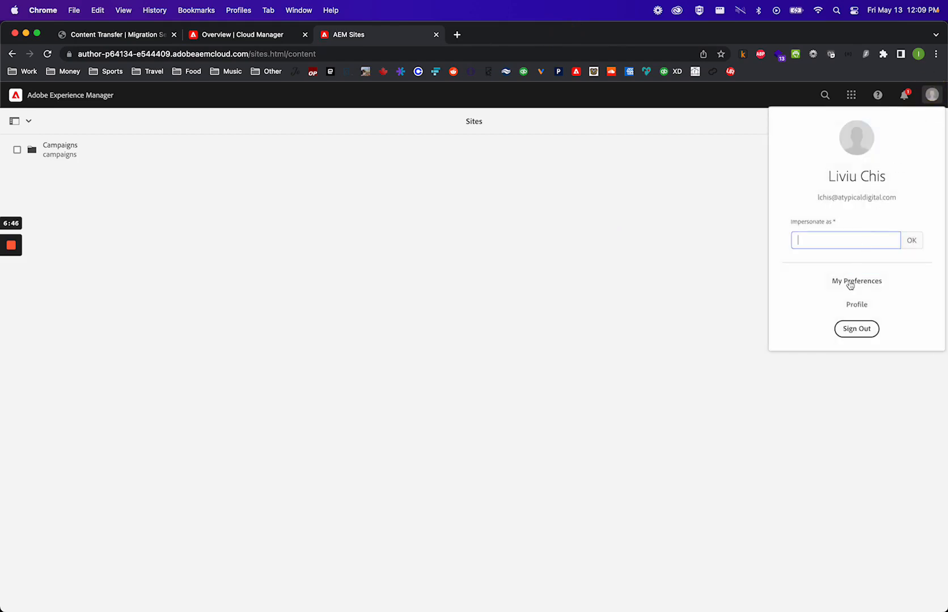
pyautogui.click(853, 330)
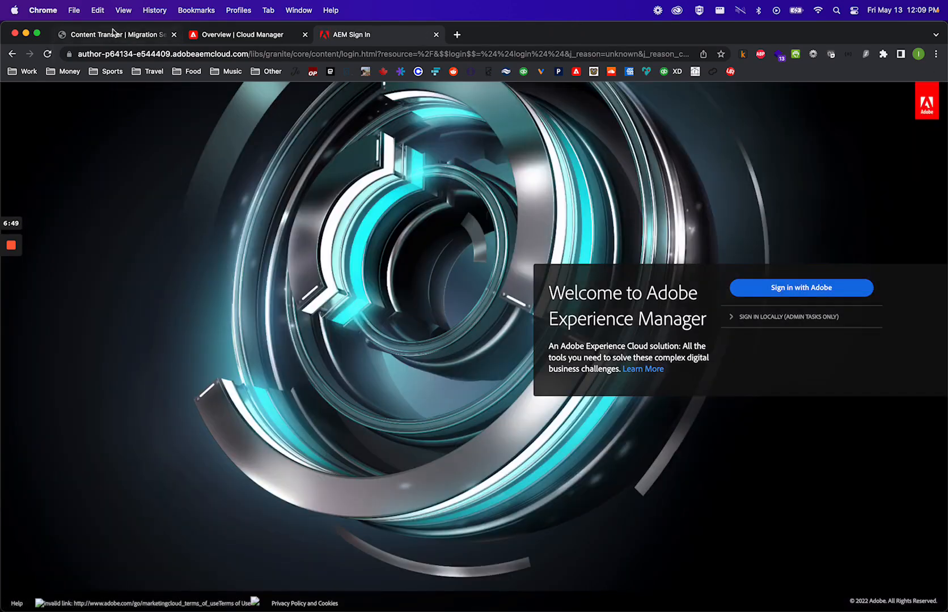
# - Open the access token page from the migration set form and sign in with Adobe, skipping the backup email prompt
pyautogui.click(112, 35)
pyautogui.click(391, 266)
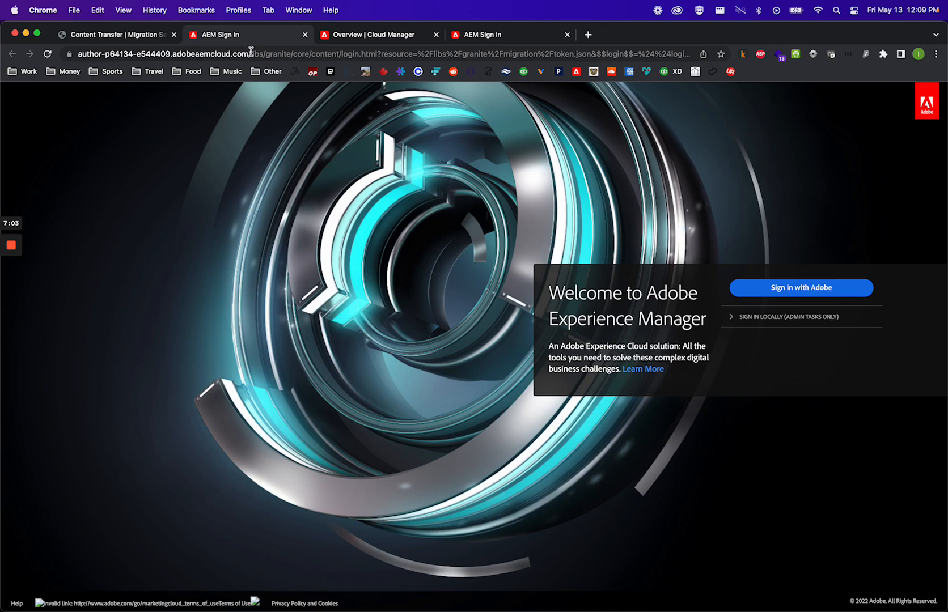
pyautogui.click(145, 35)
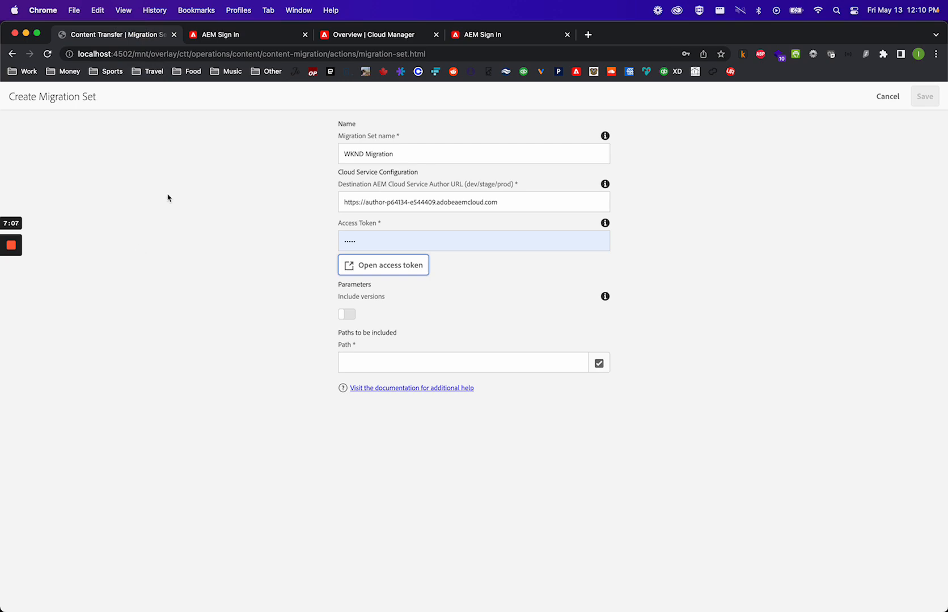
pyautogui.click(226, 34)
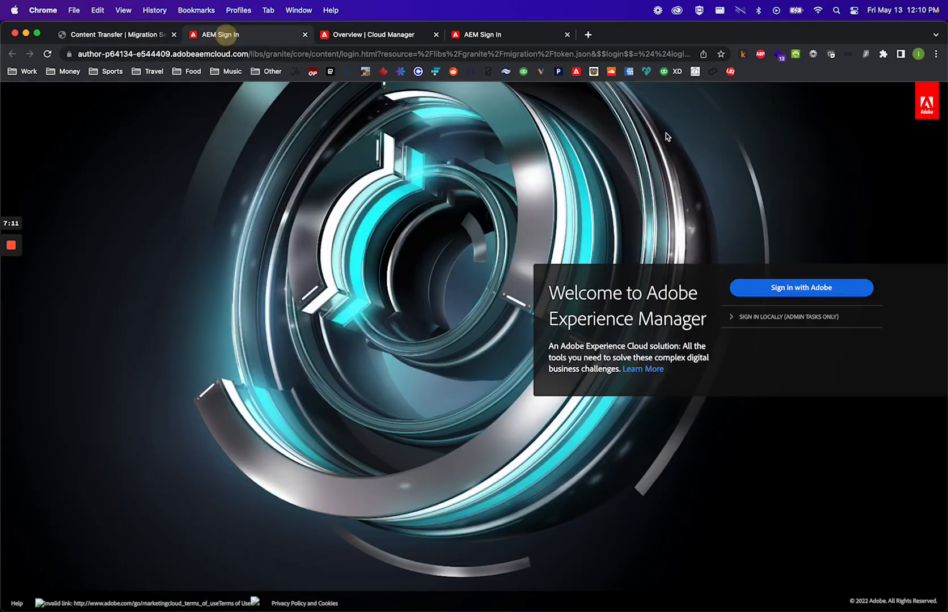
pyautogui.click(805, 288)
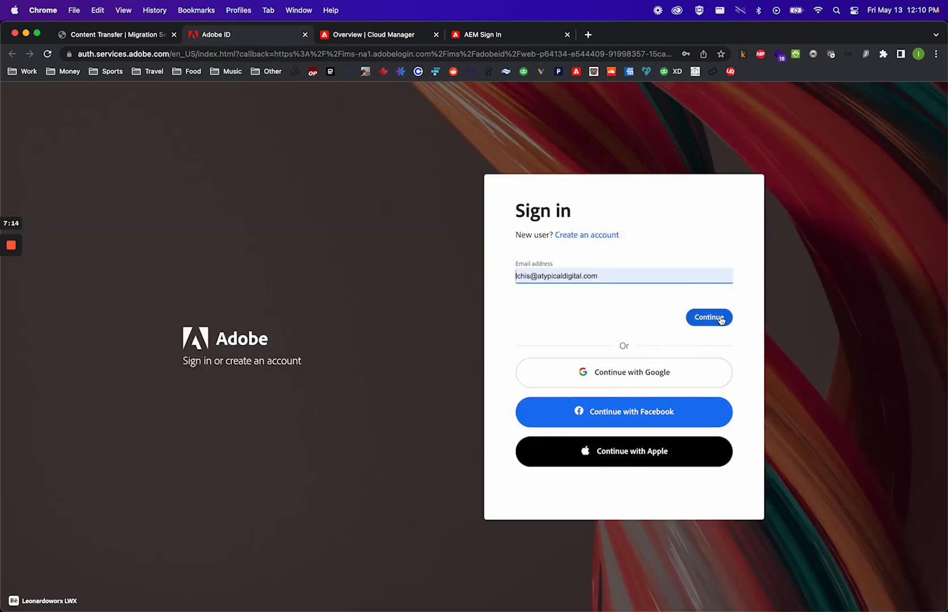
pyautogui.click(721, 319)
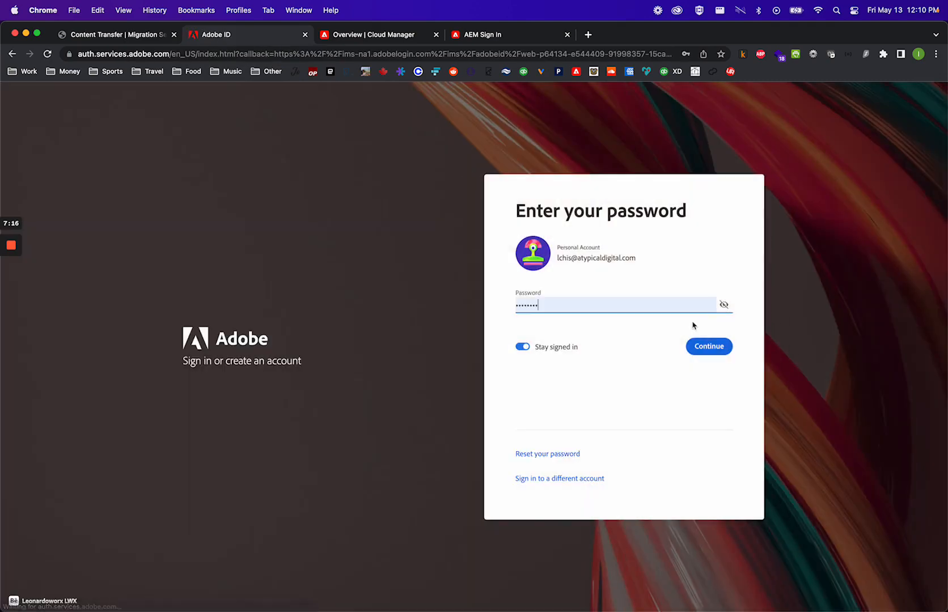
pyautogui.click(716, 344)
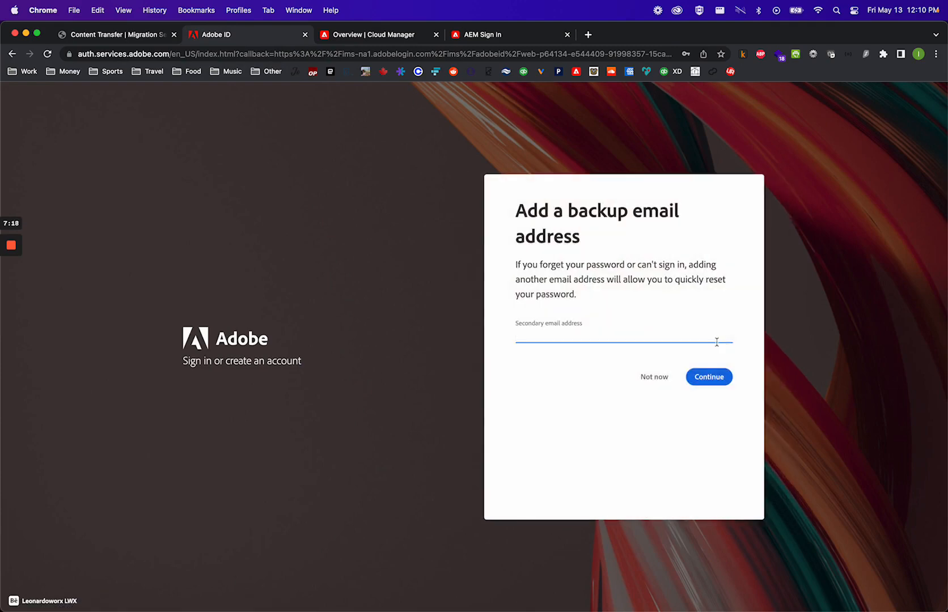
pyautogui.click(649, 378)
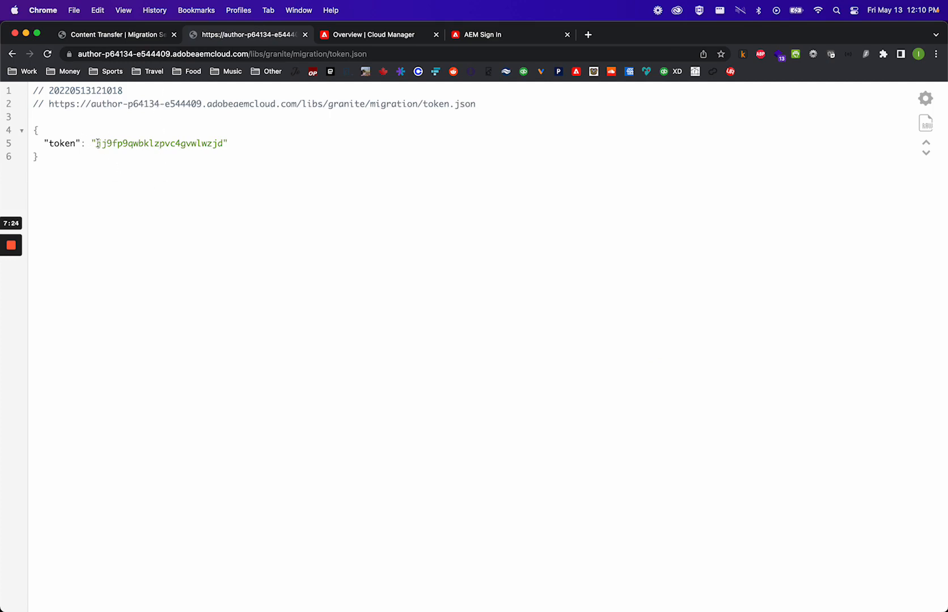
# - Copy the displayed access token and paste it into the migration set's Access Token field
pyautogui.moveTo(95, 143); pyautogui.dragTo(222, 143)
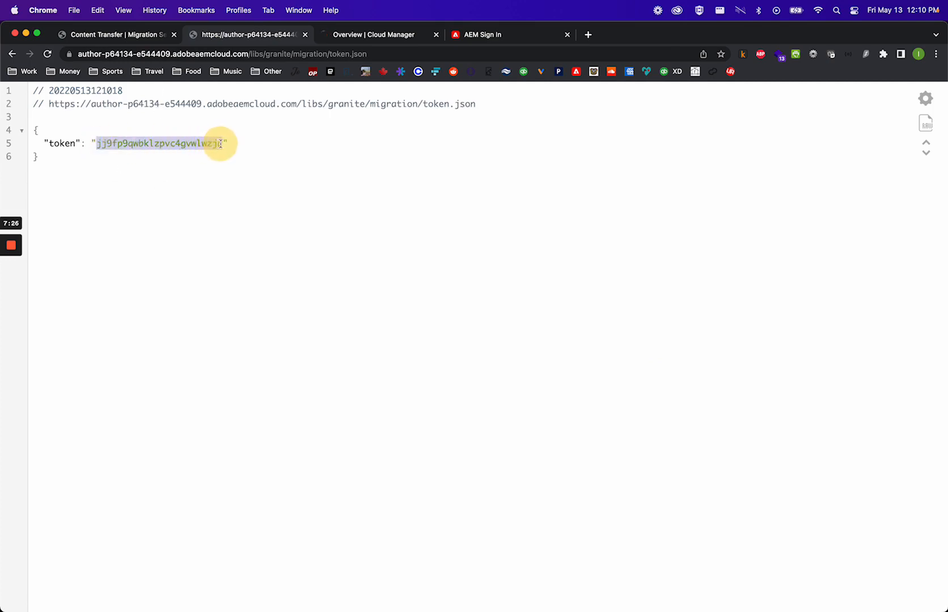
pyautogui.click(160, 36)
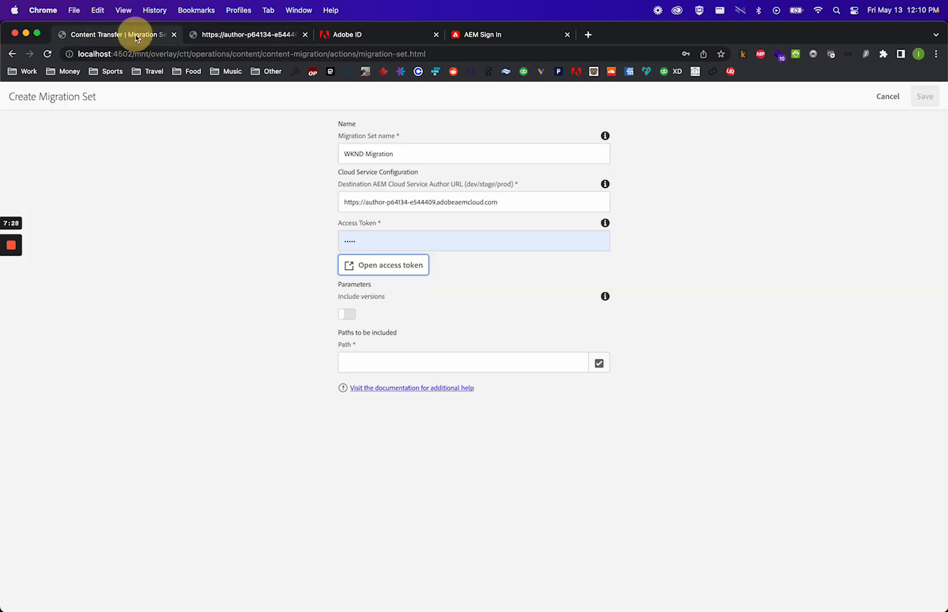
pyautogui.click(381, 240)
pyautogui.press('super+v')
pyautogui.click(738, 246)
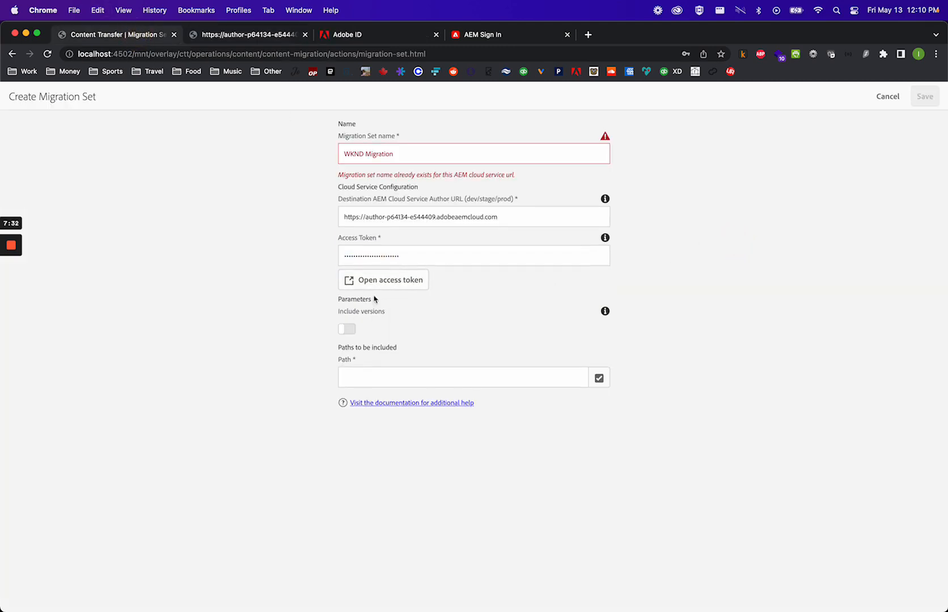
# - Rename the migration set as WKNDMigrations
pyautogui.click(409, 153)
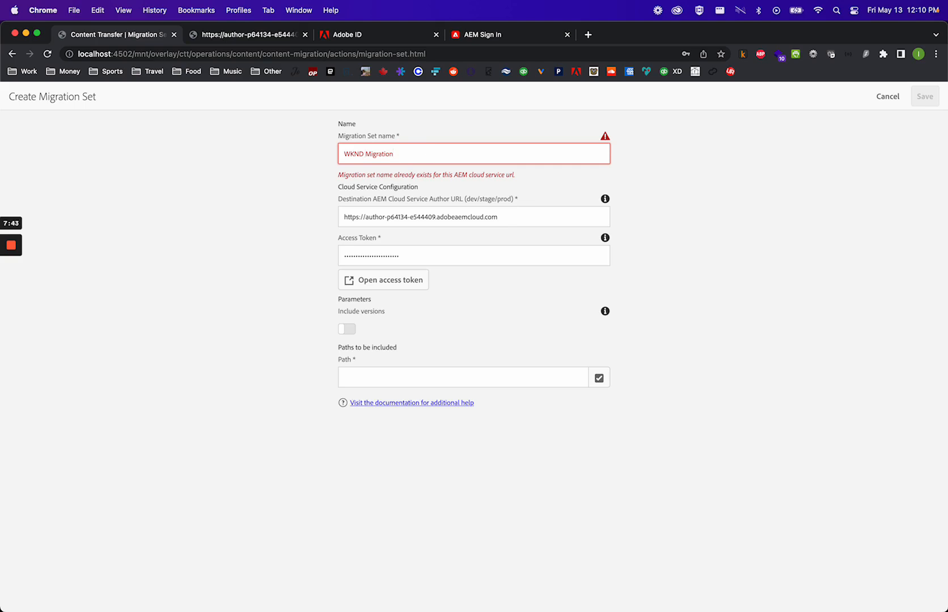
pyautogui.press('BackSpace')
pyautogui.write('-')
pyautogui.press('BackSpace')
pyautogui.write('s')
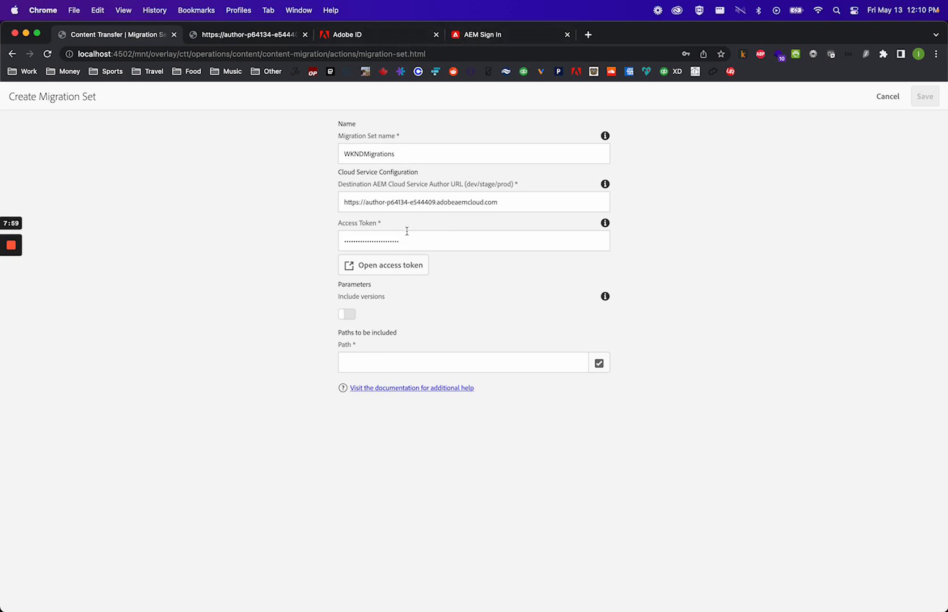
# - Complete the Experience Cloud sign-in, close the Cloud Manager tab, and sign in to the cloud author instance with Adobe
pyautogui.click(462, 35)
pyautogui.click(397, 36)
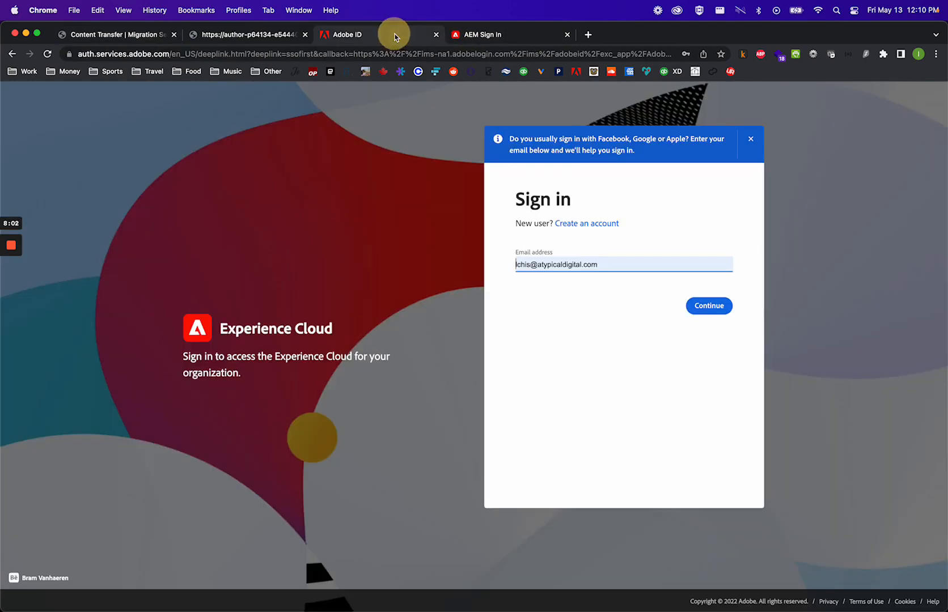
pyautogui.click(488, 36)
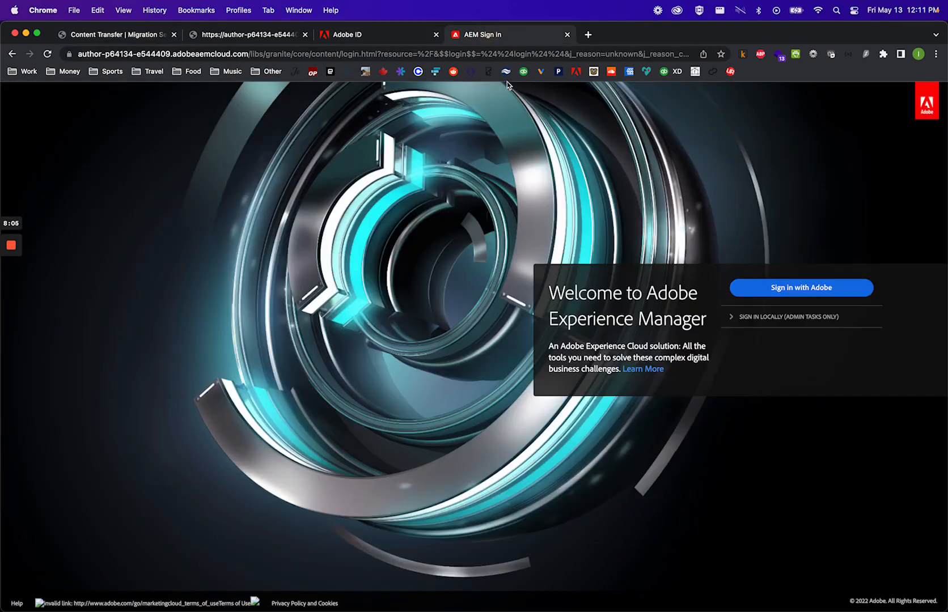
pyautogui.click(389, 38)
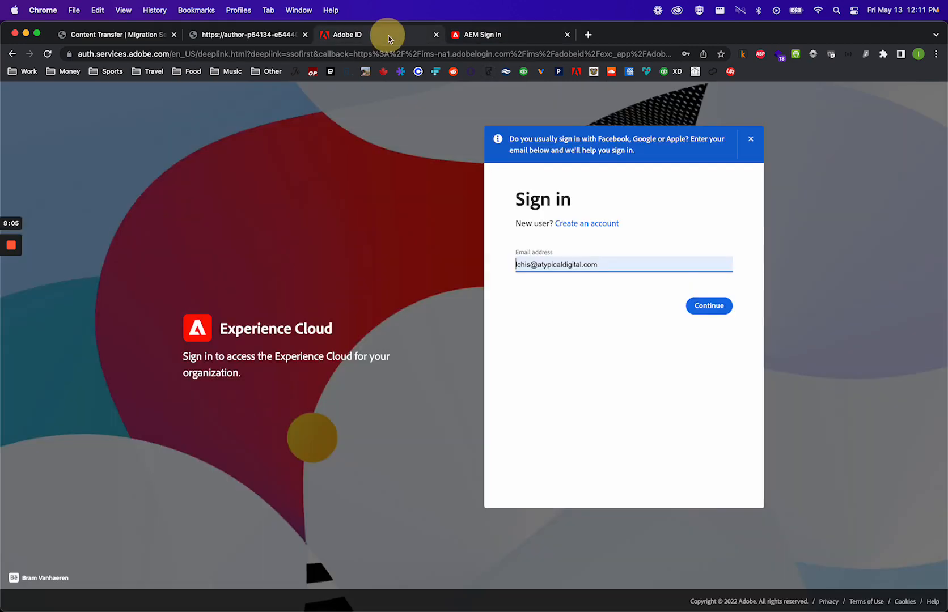
pyautogui.click(710, 307)
pyautogui.click(712, 340)
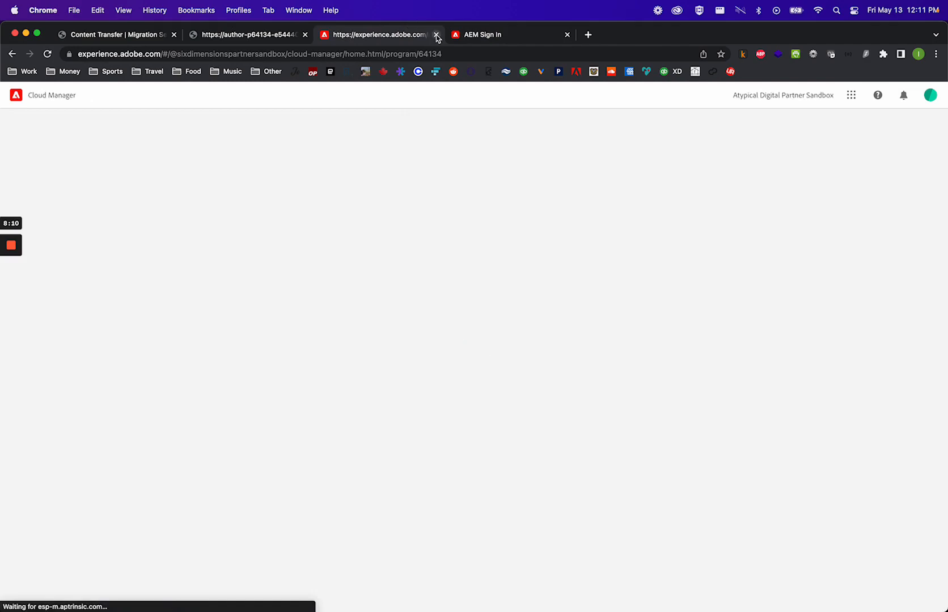
pyautogui.click(436, 35)
pyautogui.click(822, 299)
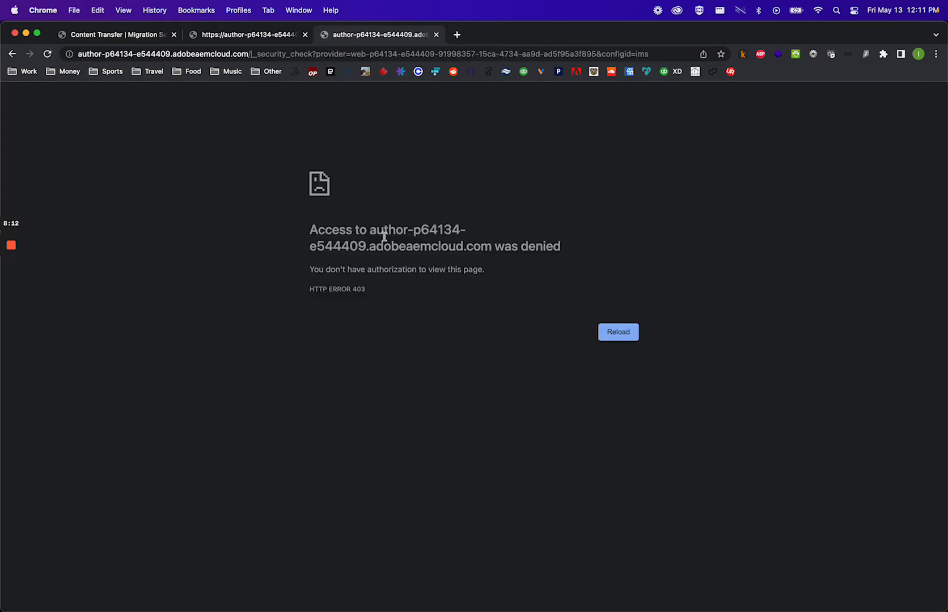
# - Trim the cloud instance address to its root domain to open the AEM start page
pyautogui.click(47, 54)
pyautogui.click(282, 53)
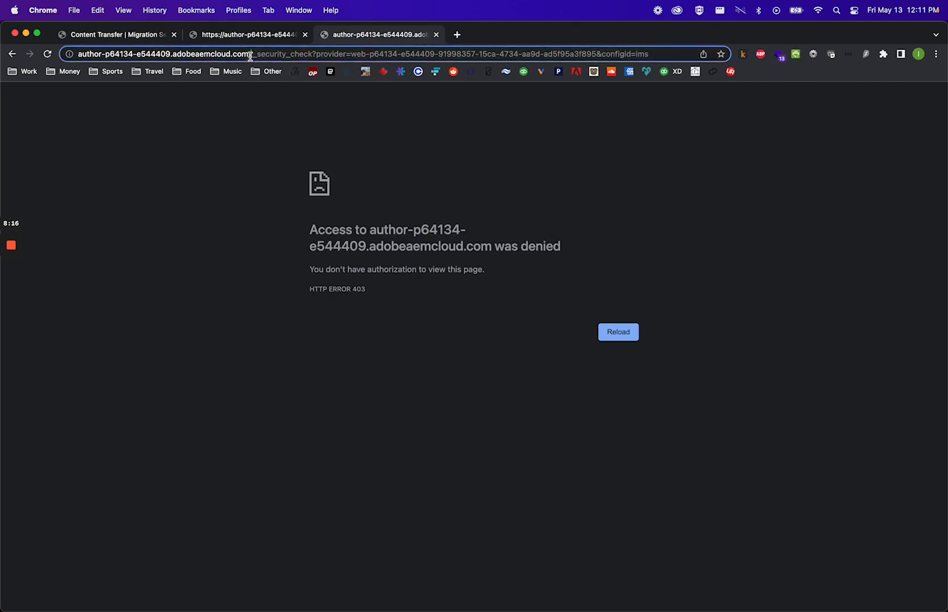
pyautogui.moveTo(282, 53); pyautogui.dragTo(942, 79)
pyautogui.press('BackSpace')
pyautogui.press('Return')
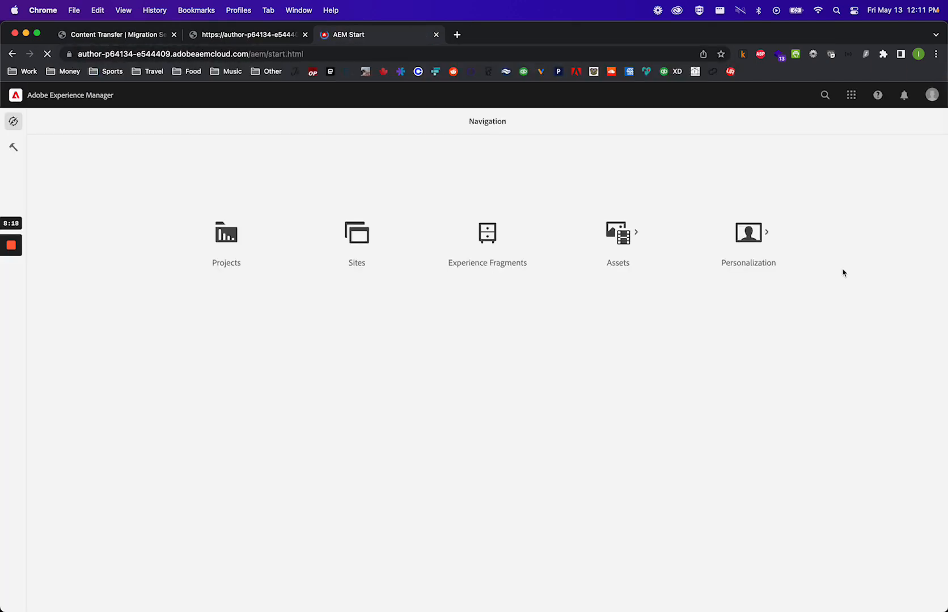
# - In the cloud instance's user management, add your signed-in user account to the administrators group and save
pyautogui.click(13, 146)
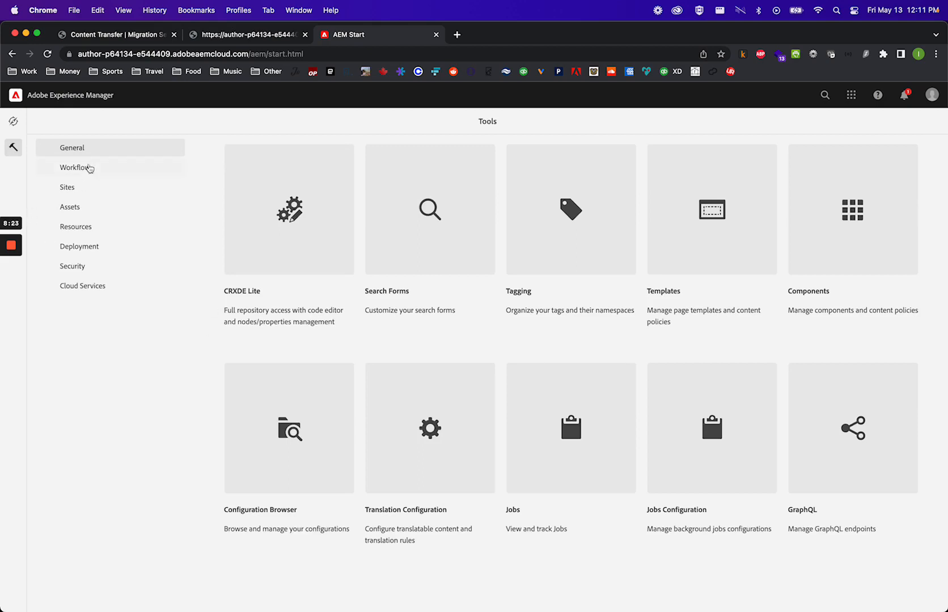
pyautogui.click(85, 266)
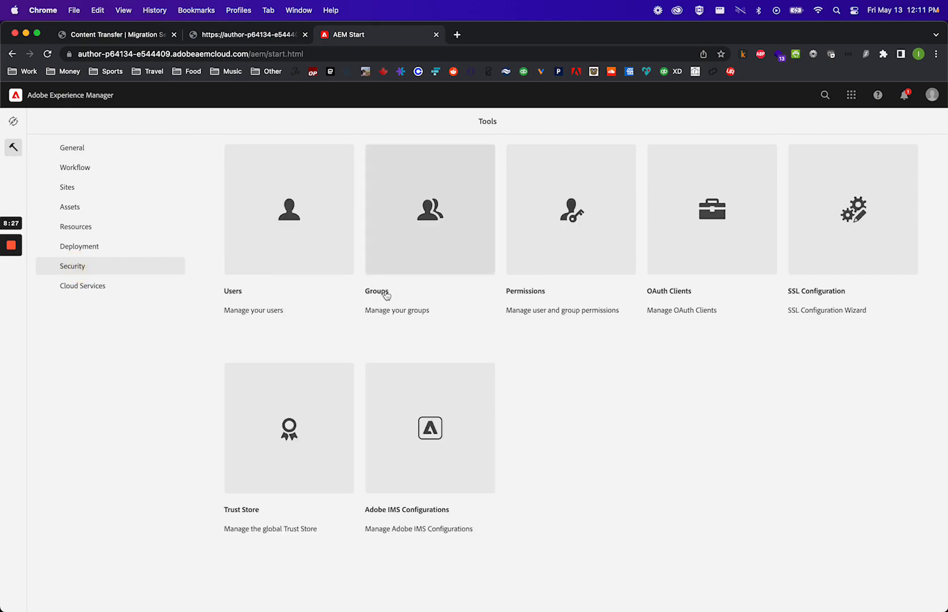
pyautogui.click(290, 204)
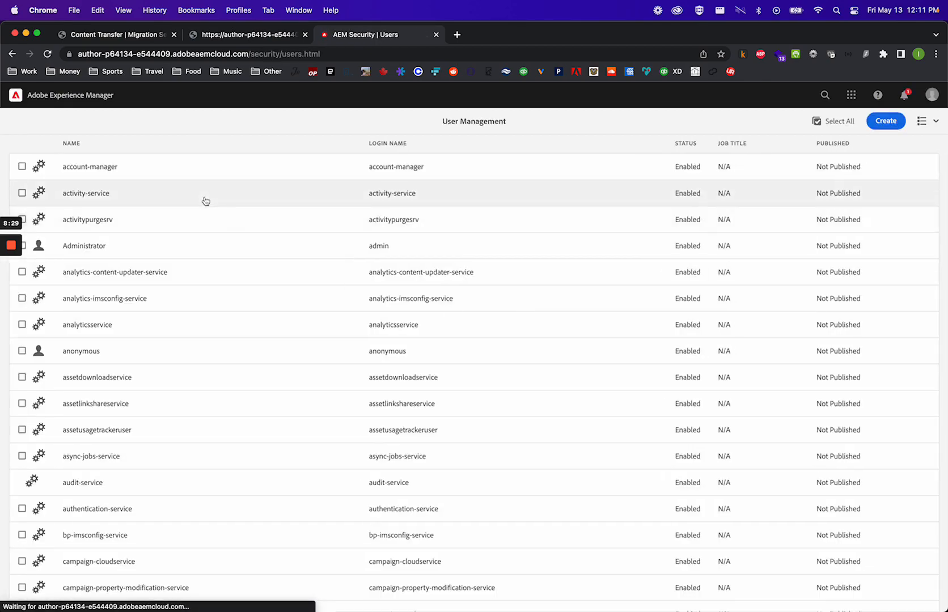
pyautogui.scroll(-10, 192, 433)
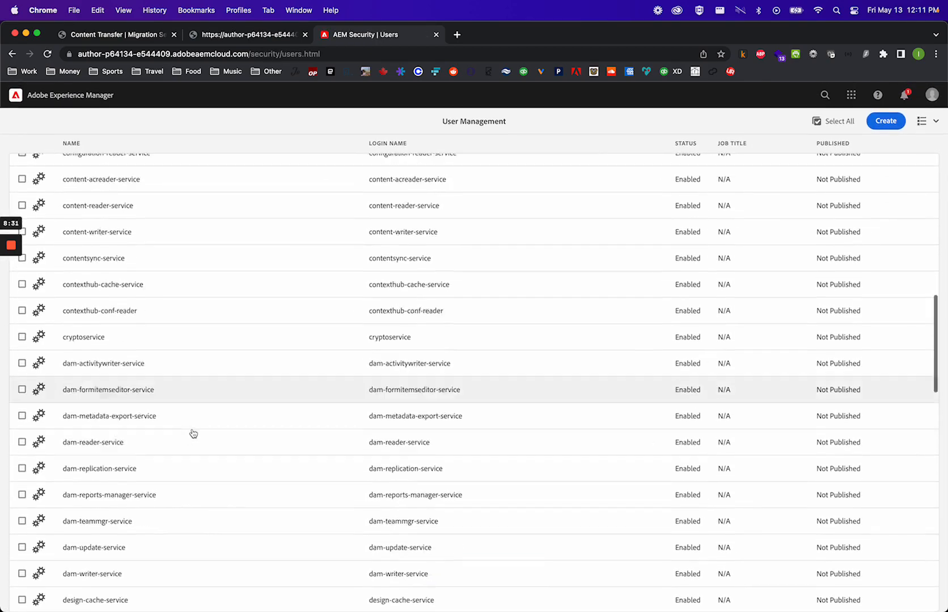
pyautogui.scroll(-15, 193, 434)
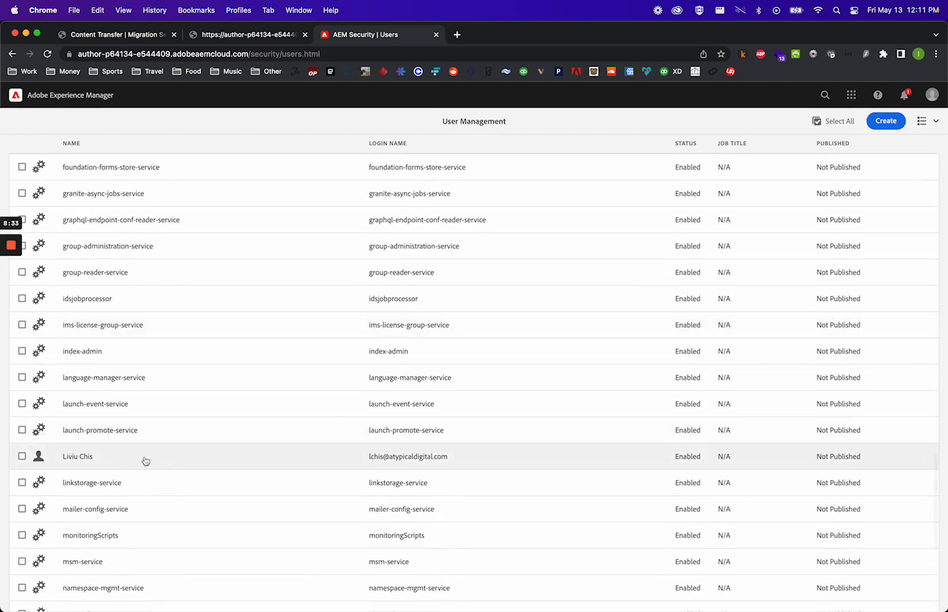
pyautogui.click(159, 459)
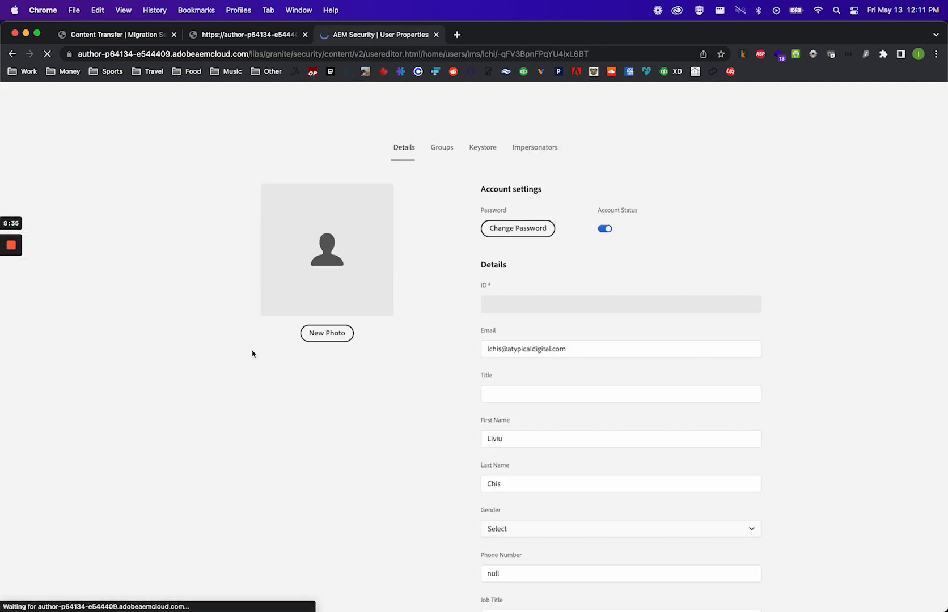
pyautogui.click(442, 148)
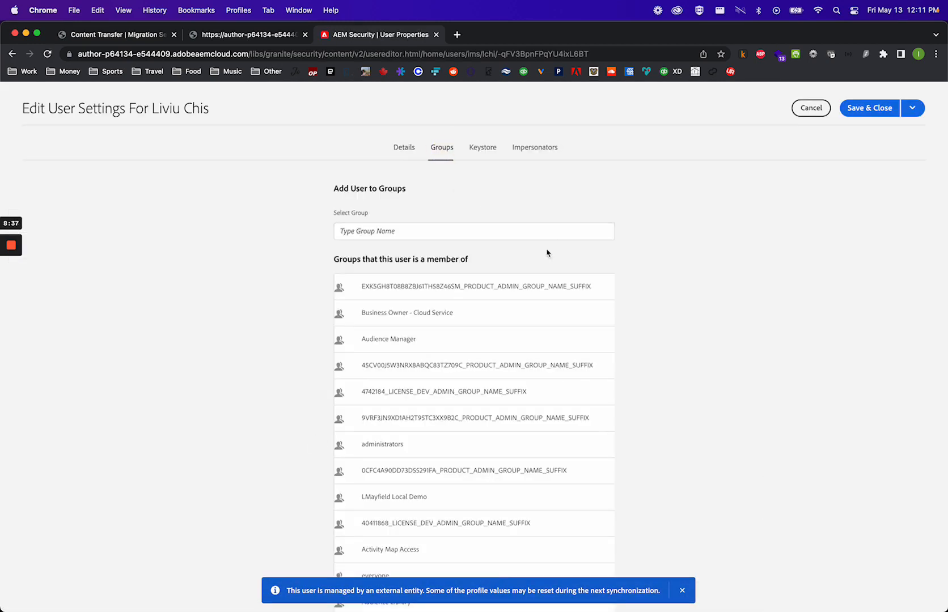
pyautogui.scroll(-2, 437, 427)
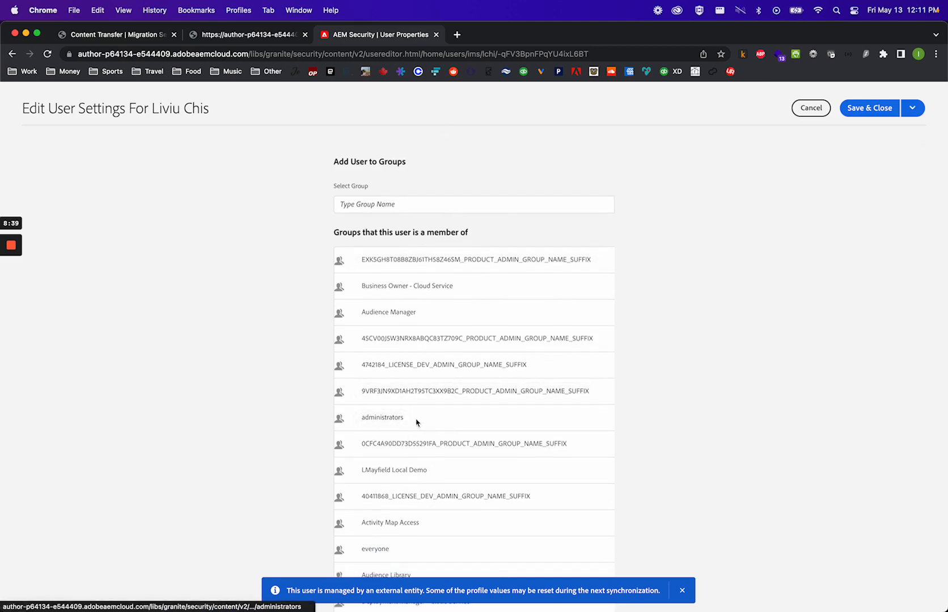
pyautogui.click(468, 422)
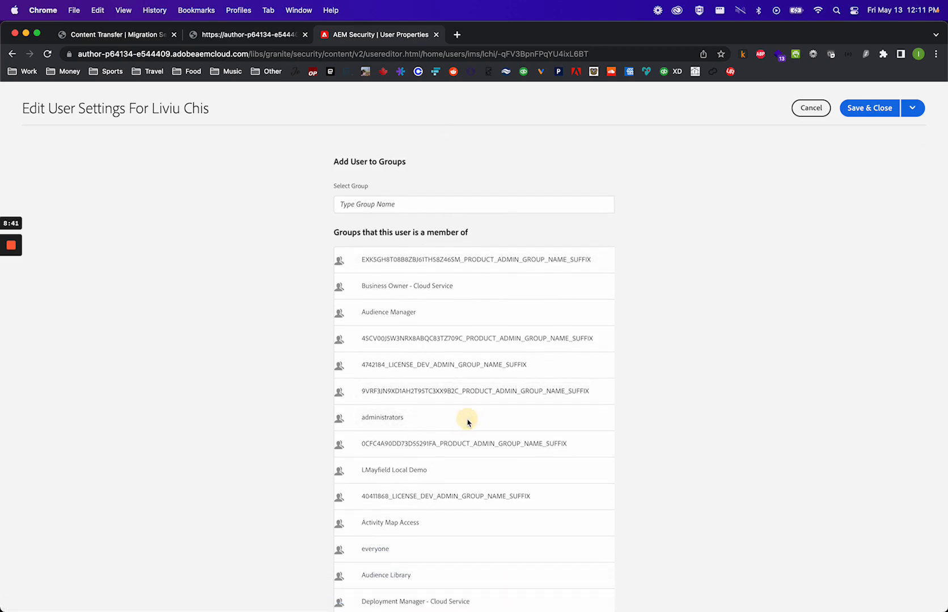
pyautogui.click(391, 204)
pyautogui.write('administ')
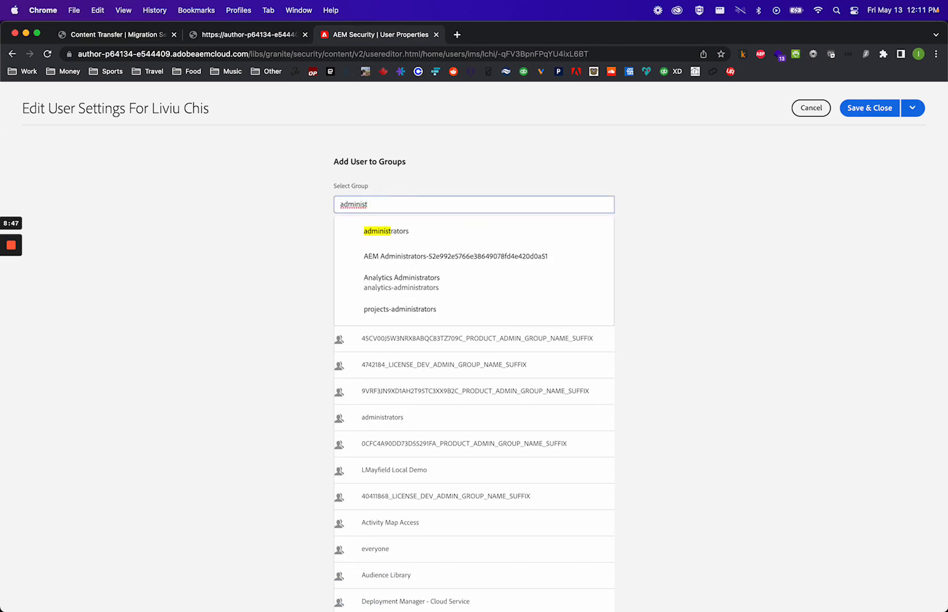
pyautogui.click(403, 234)
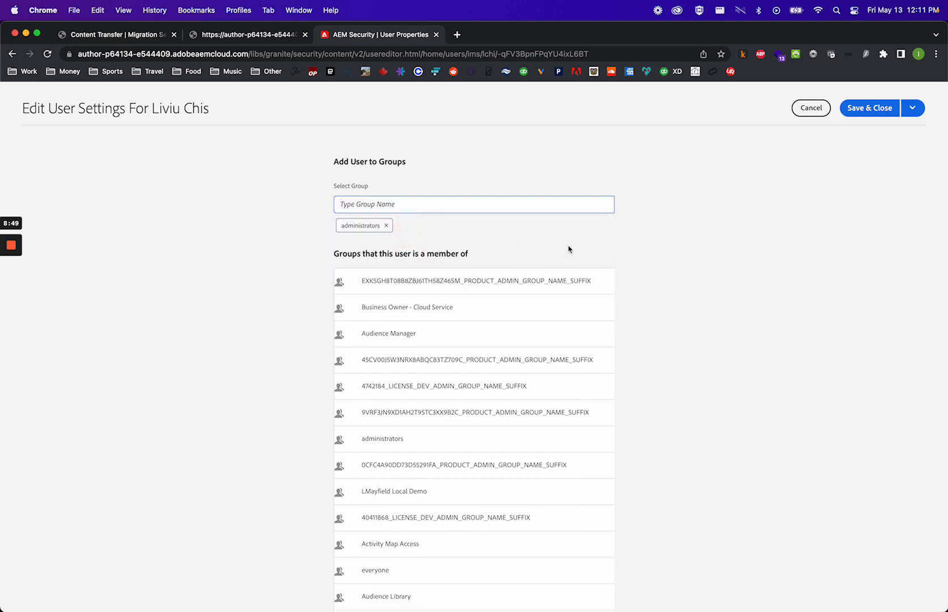
pyautogui.click(870, 116)
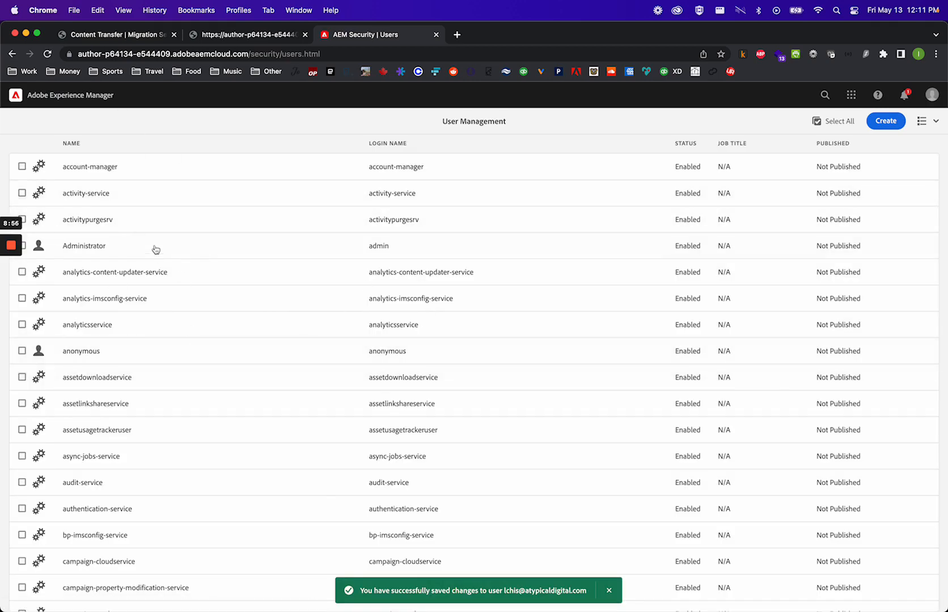
# - Return to the migration set form and add /content/wknd as a path to be included
pyautogui.click(128, 35)
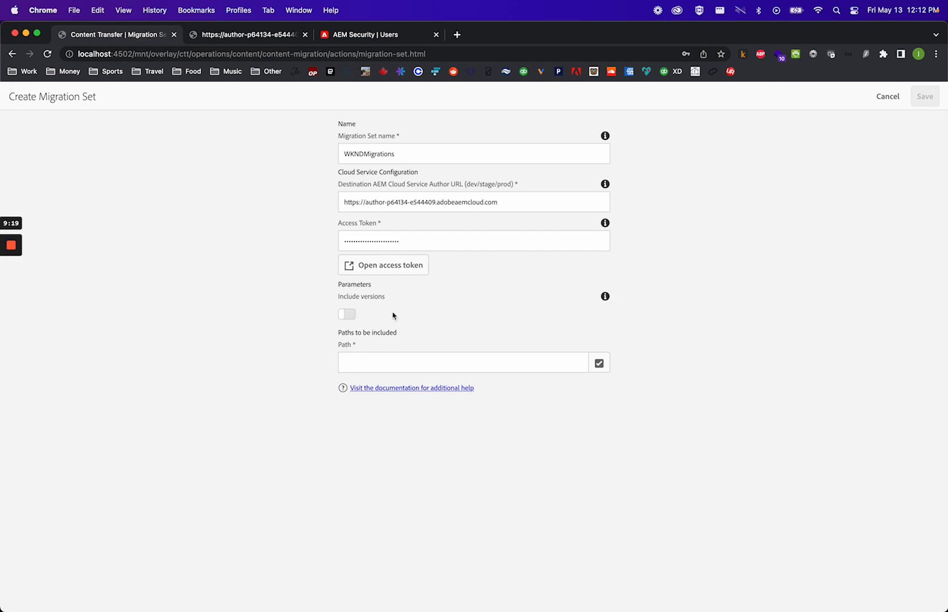
pyautogui.click(437, 364)
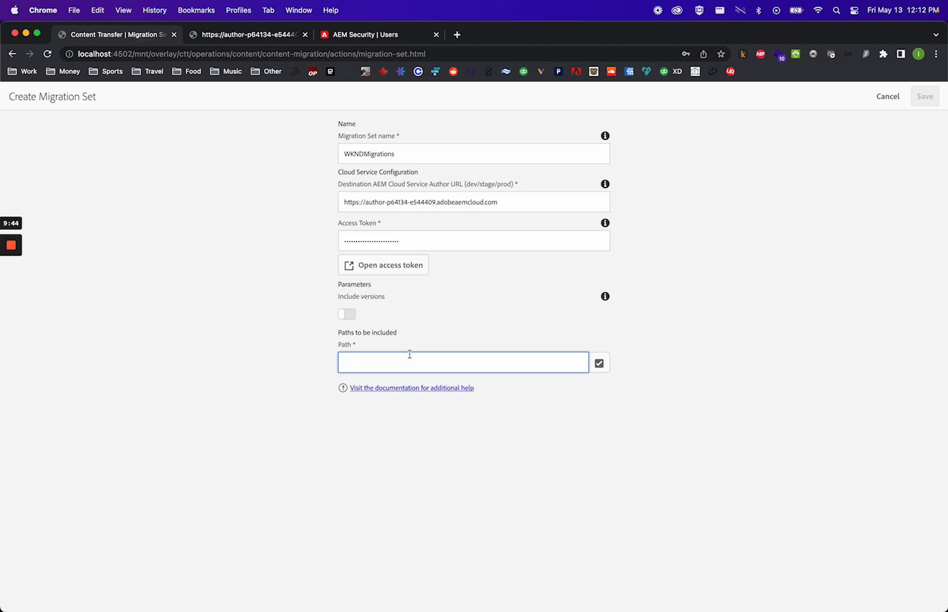
pyautogui.write('ntent/we-retail')
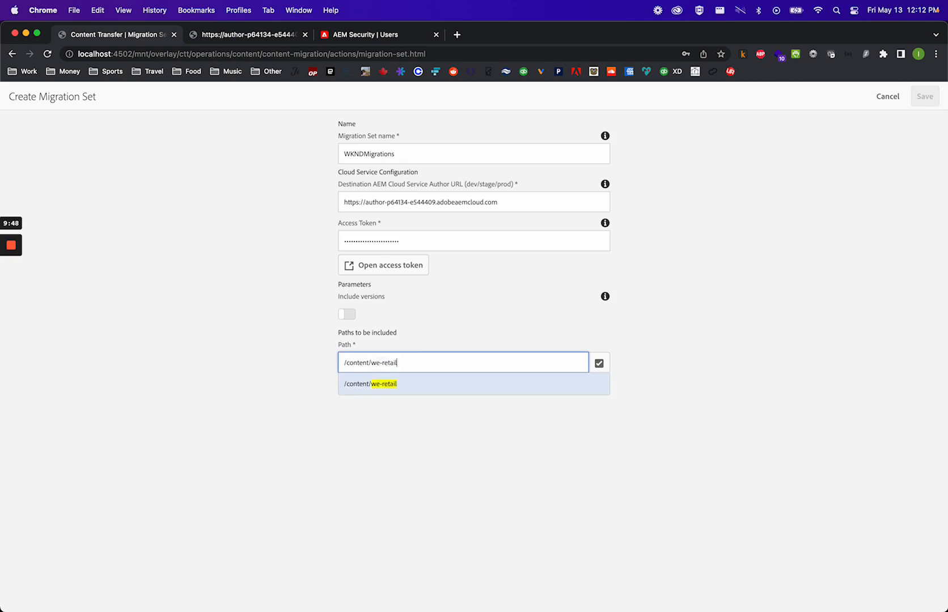
pyautogui.press('BackSpace')
pyautogui.press('BackSpace')
pyautogui.press('BackSpace')
pyautogui.write('knd')
pyautogui.click(378, 384)
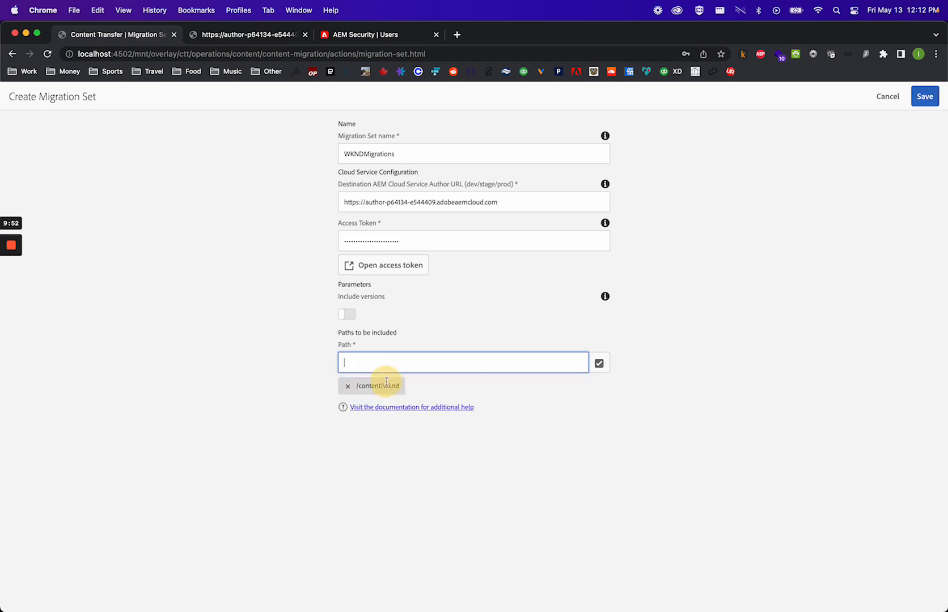
# - Add /content/dam/wknd as another path to be included
pyautogui.click(557, 363)
pyautogui.write('/content/dam/')
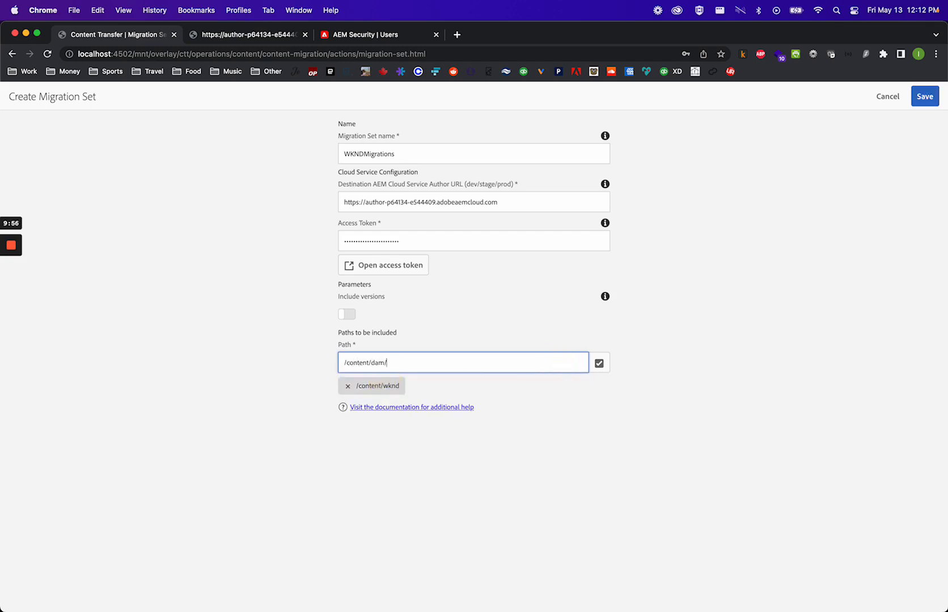
pyautogui.write('wknd')
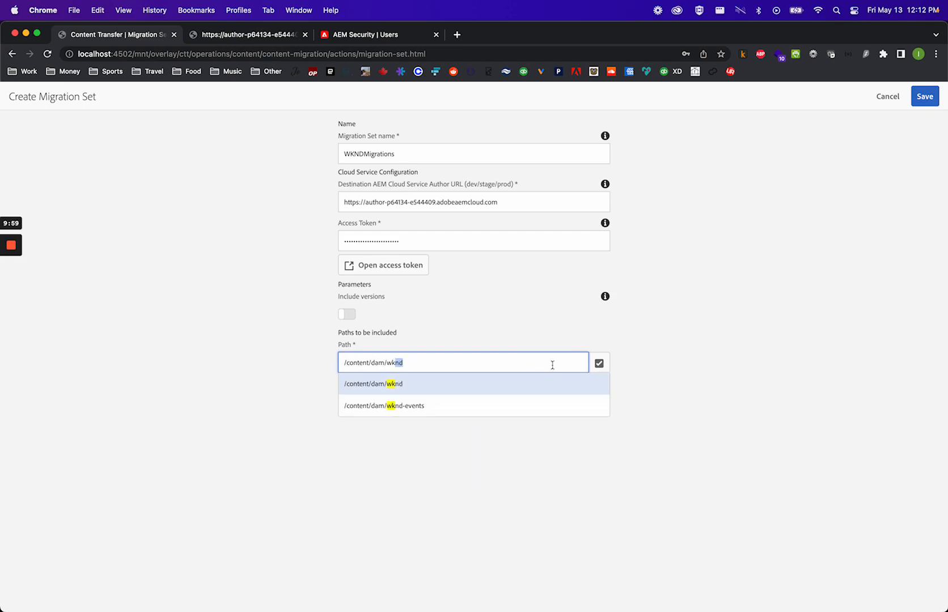
pyautogui.click(532, 383)
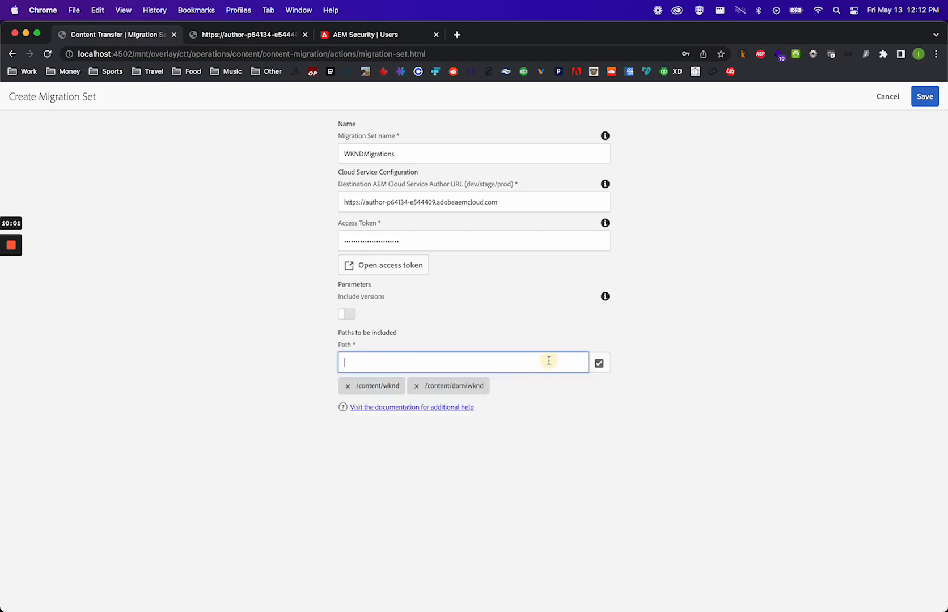
# - Add /conf/wknd as another path to be included
pyautogui.write('/')
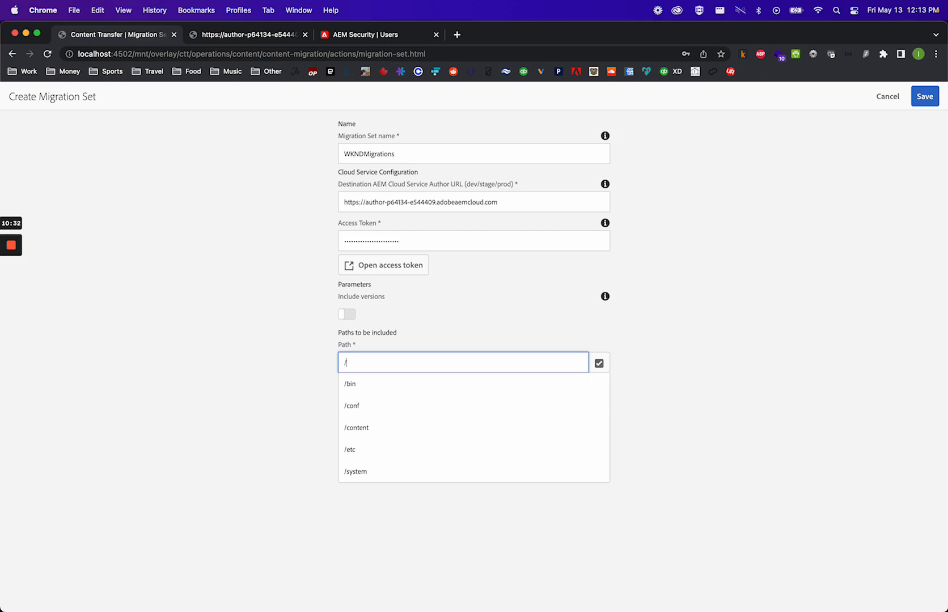
pyautogui.write('conf/core-components-examples')
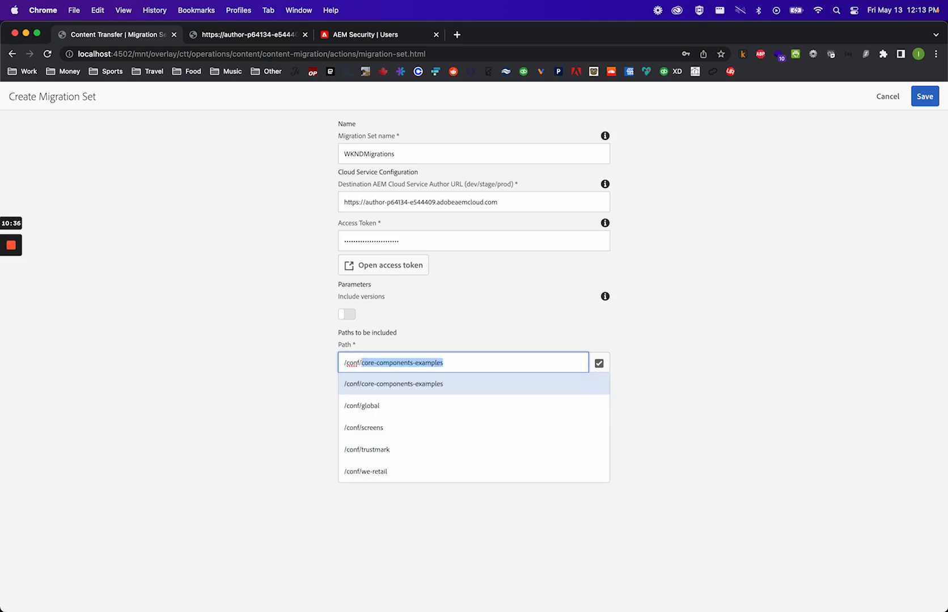
pyautogui.press('Down')
pyautogui.press('Down')
pyautogui.press('Down')
pyautogui.press('Up')
pyautogui.press('Up')
pyautogui.press('Up')
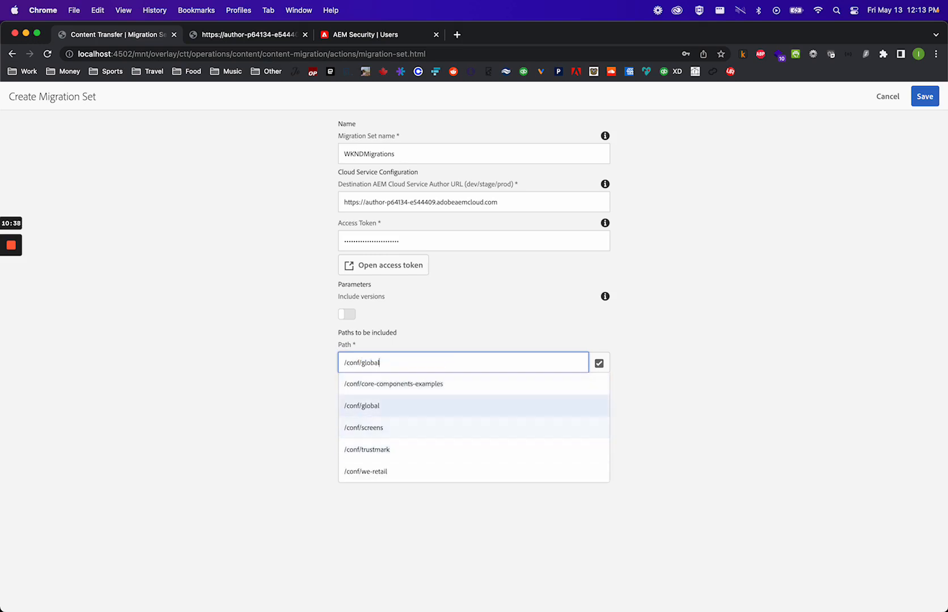
pyautogui.hotkey('shift', 'Left')
pyautogui.hotkey('shift', 'Left')
pyautogui.hotkey('shift', 'Left')
pyautogui.hotkey('shift', 'Left')
pyautogui.hotkey('shift', 'Left')
pyautogui.hotkey('shift', 'Left')
pyautogui.hotkey('shift', 'Left')
pyautogui.hotkey('shift', 'Left')
pyautogui.hotkey('shift', 'Left')
pyautogui.hotkey('shift', 'Left')
pyautogui.hotkey('shift', 'Left')
pyautogui.hotkey('shift', 'Left')
pyautogui.hotkey('shift', 'Left')
pyautogui.hotkey('shift', 'Left')
pyautogui.hotkey('shift', 'Left')
pyautogui.hotkey('shift', 'Left')
pyautogui.hotkey('shift', 'Left')
pyautogui.hotkey('shift', 'Left')
pyautogui.hotkey('shift', 'Left')
pyautogui.hotkey('shift', 'Left')
pyautogui.hotkey('shift', 'Left')
pyautogui.hotkey('shift', 'Left')
pyautogui.hotkey('shift', 'Left')
pyautogui.hotkey('shift', 'Left')
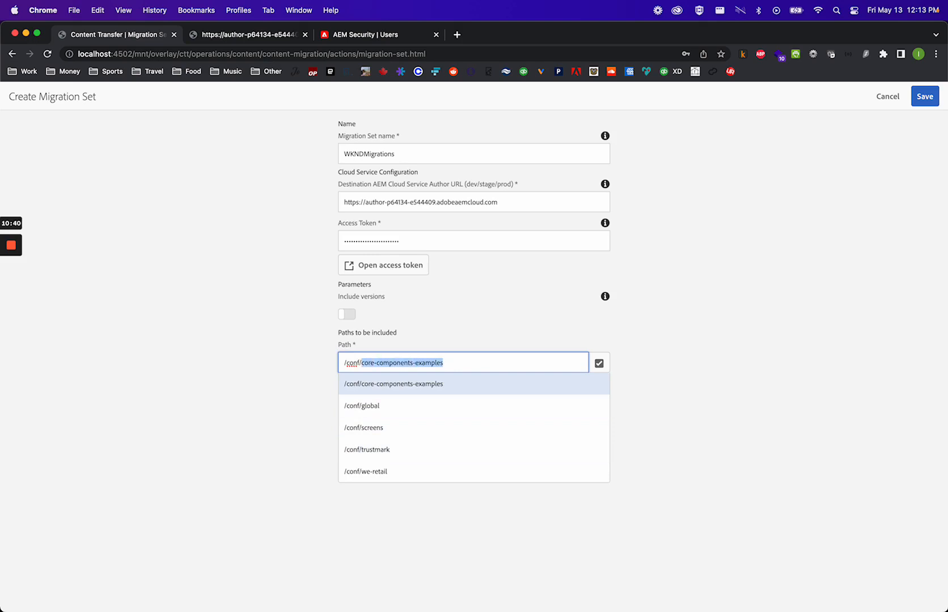
pyautogui.press('BackSpace')
pyautogui.write('wk')
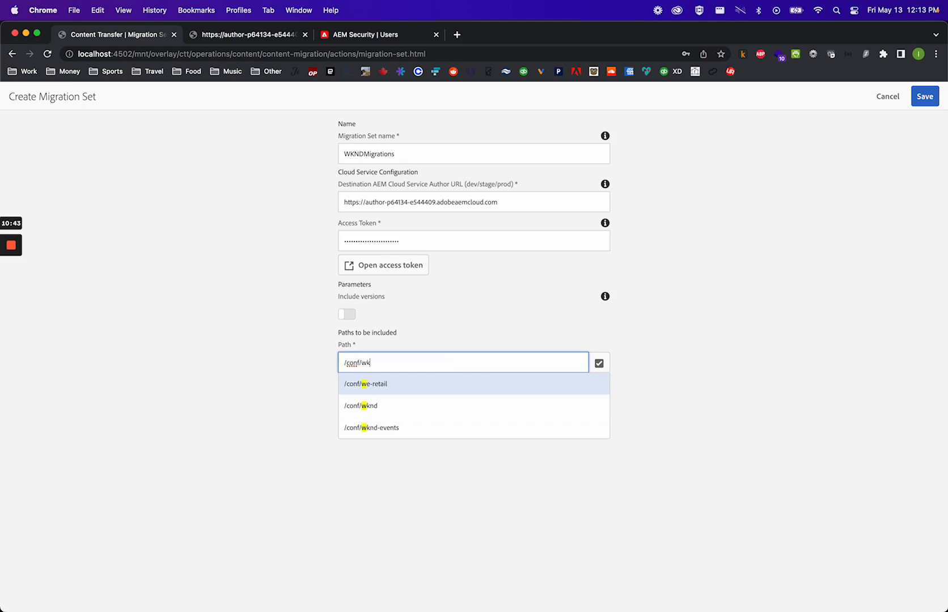
pyautogui.click(526, 375)
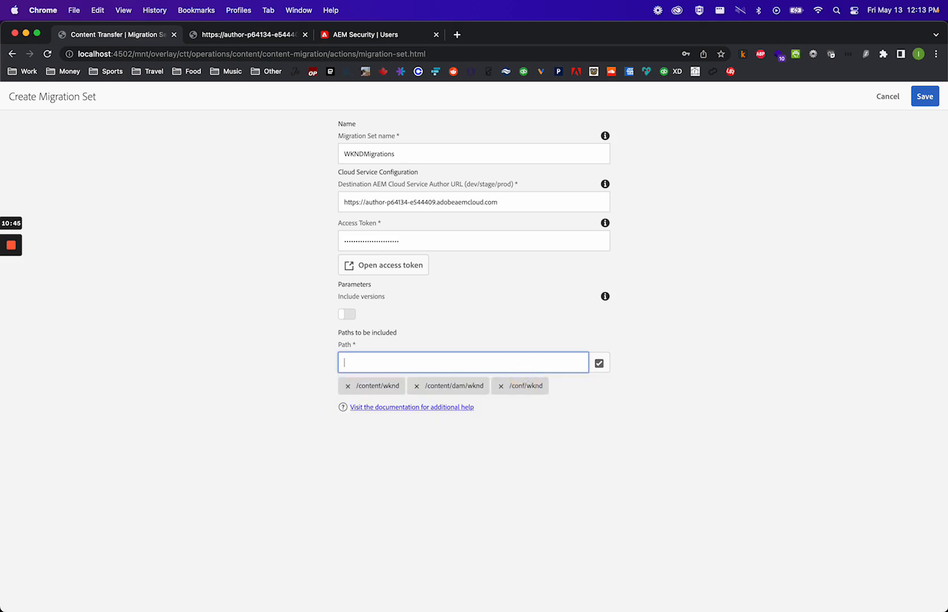
pyautogui.click(526, 364)
pyautogui.write('/content/')
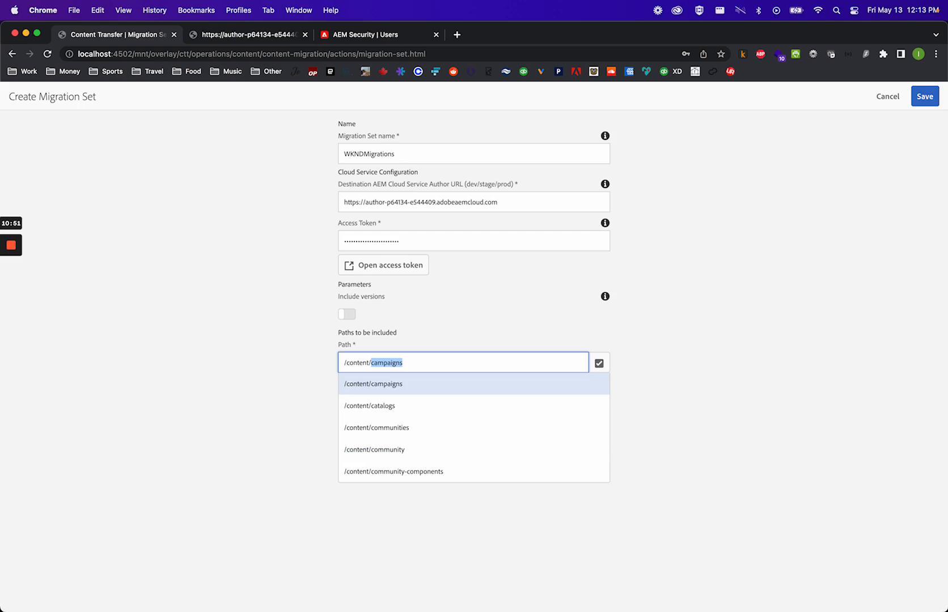
pyautogui.write('cq:t')
pyautogui.click(502, 384)
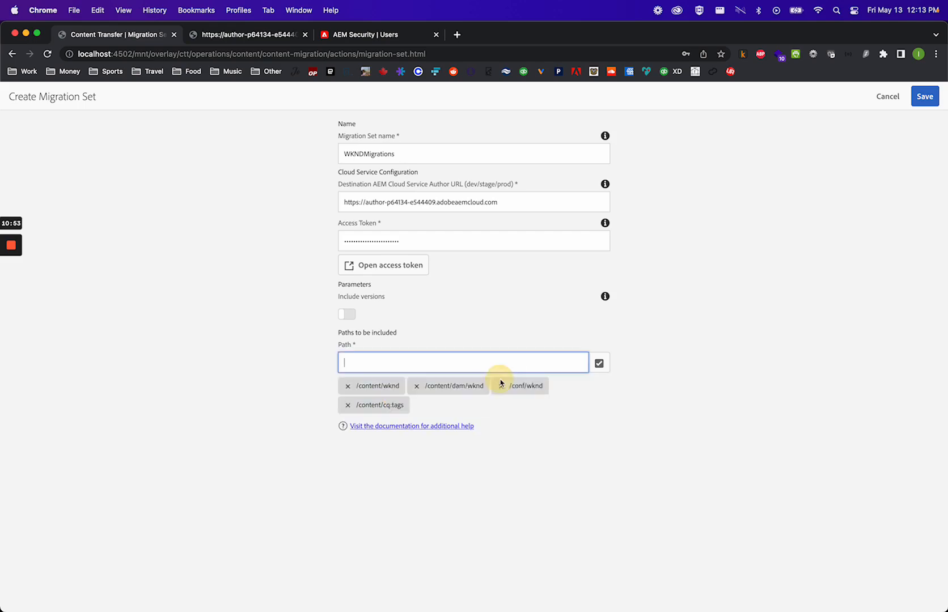
pyautogui.click(348, 405)
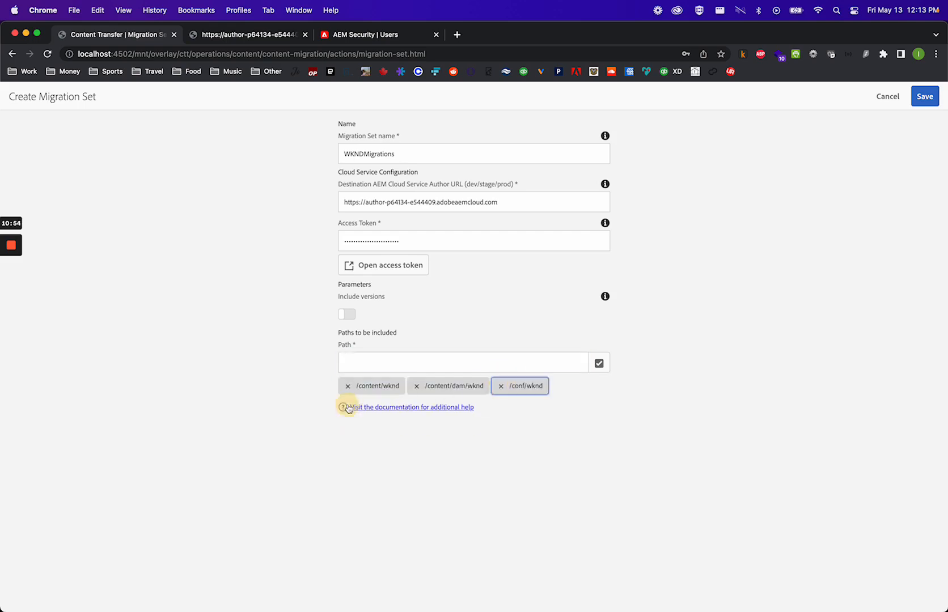
# - Add /content/cq:tags/wknd as another path to be included
pyautogui.click(387, 367)
pyautogui.write('/co')
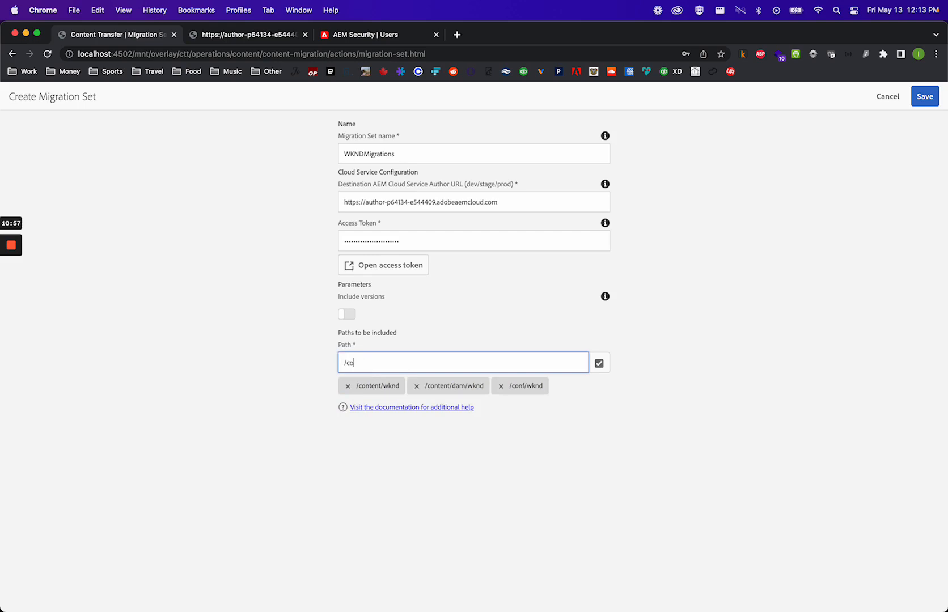
pyautogui.write('ntent/cq:tags/')
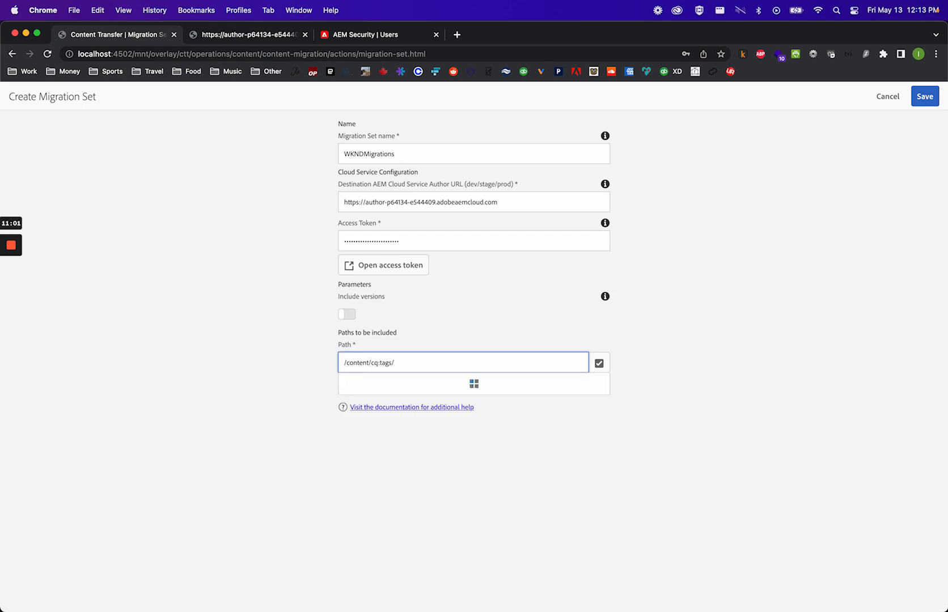
pyautogui.write('we-retail')
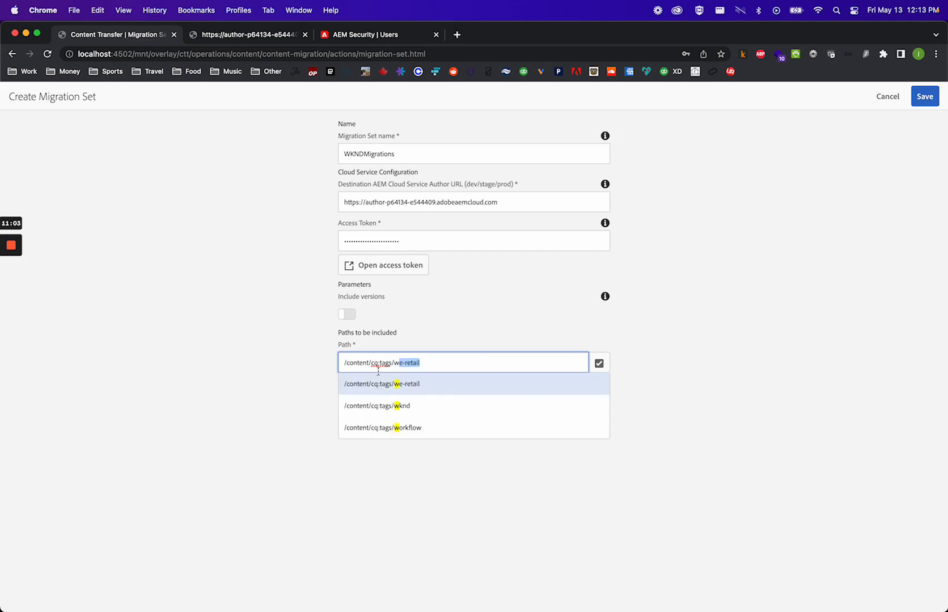
pyautogui.click(387, 406)
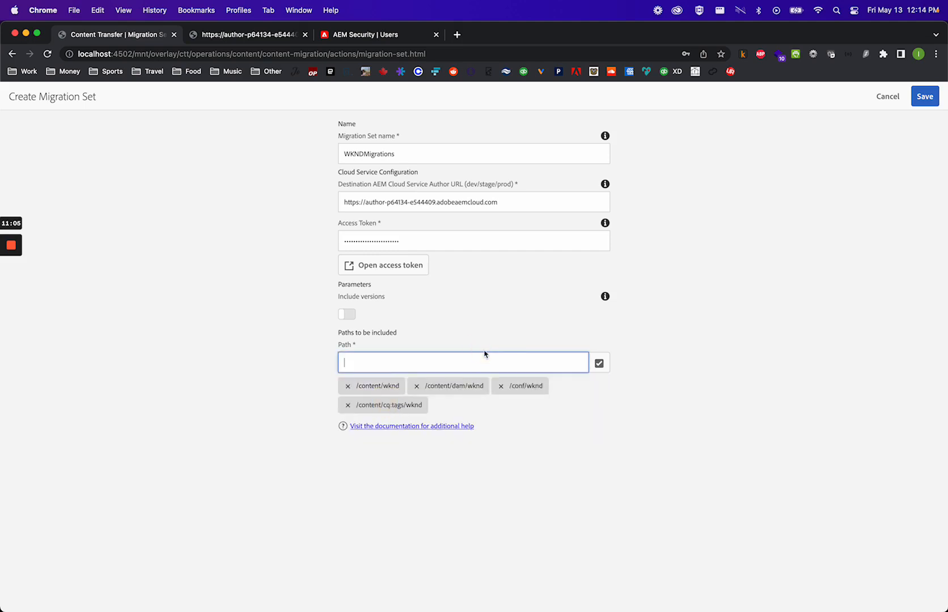
# - Add /content/experience-fragments/wknd as another path to be included
pyautogui.write('/content')
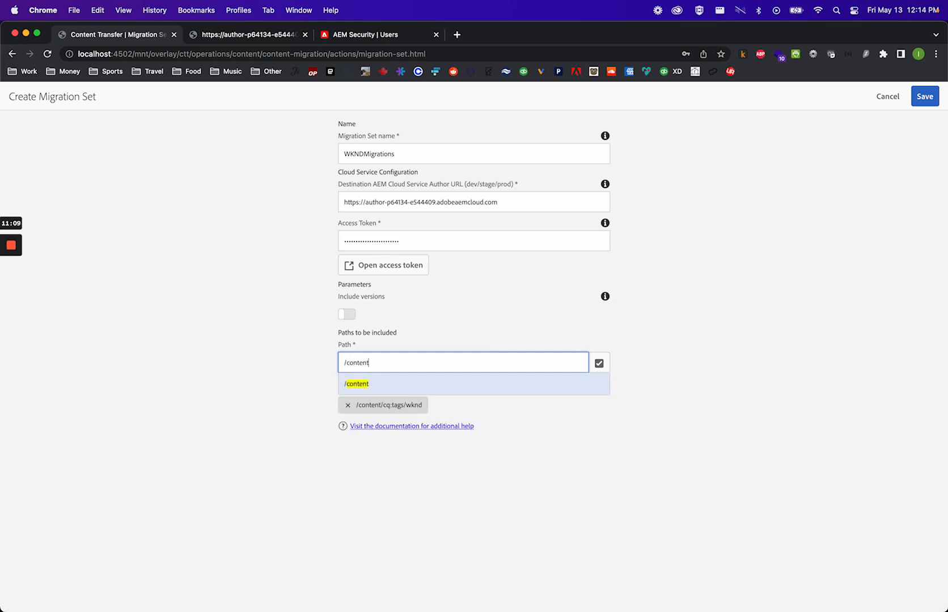
pyautogui.write('/experience-fragments')
pyautogui.press('Right')
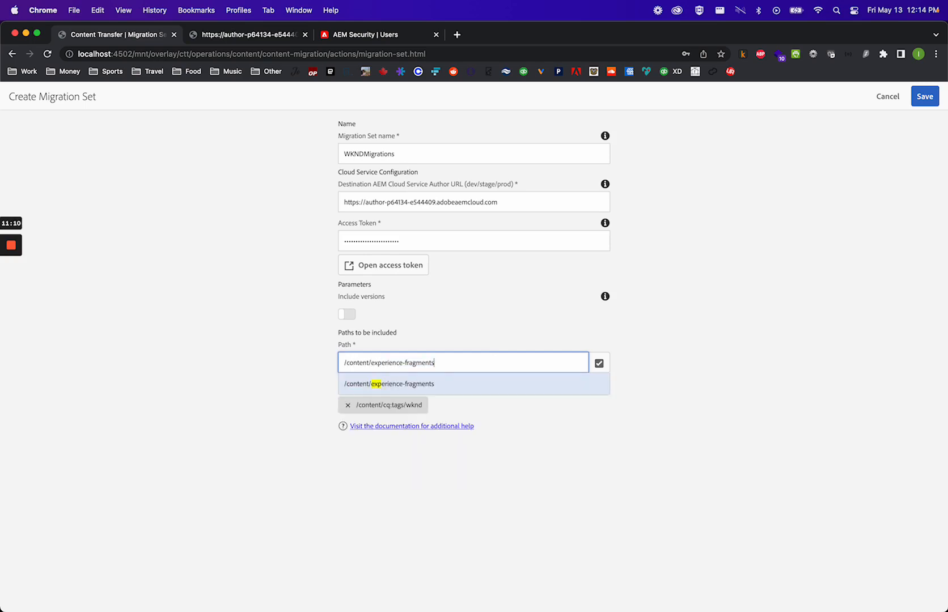
pyautogui.write('/')
pyautogui.write('wknd')
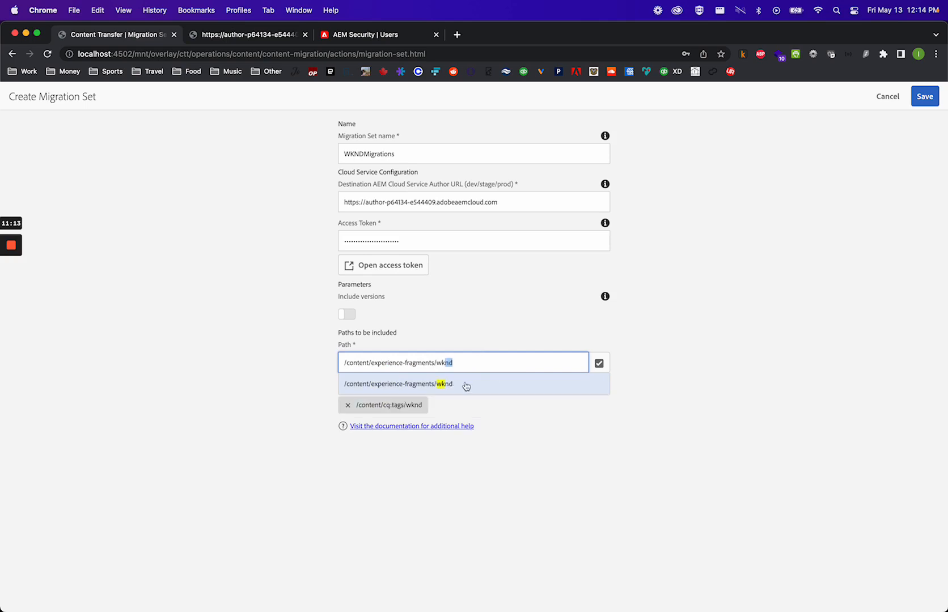
pyautogui.click(465, 385)
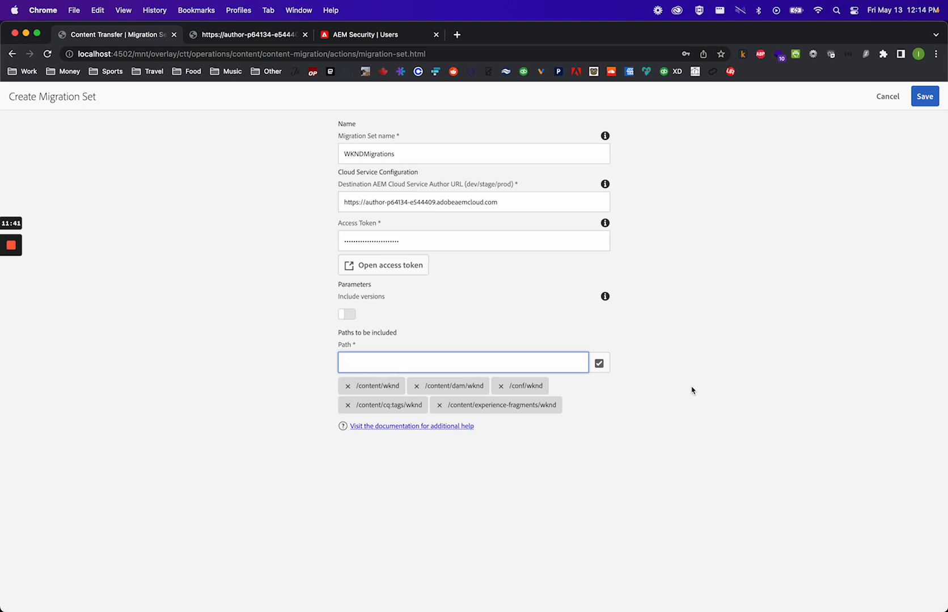
# - Save the migration set and decline the browser's offer to save the password
pyautogui.click(925, 98)
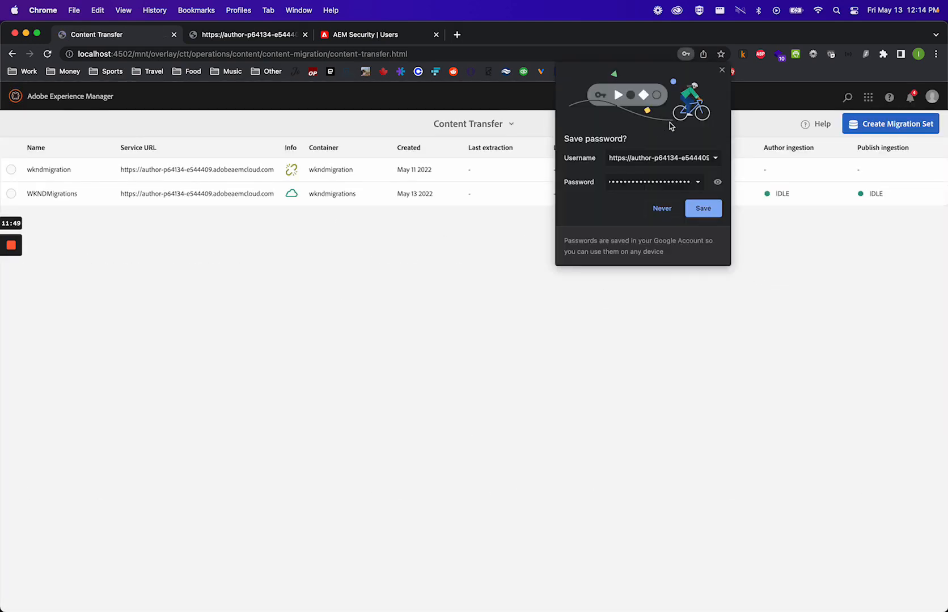
pyautogui.click(722, 70)
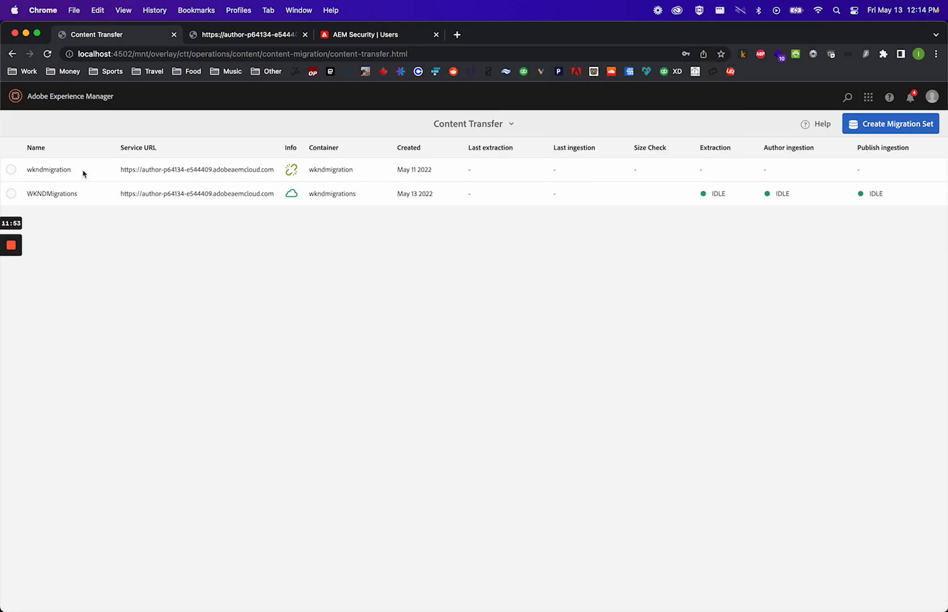
# - Select the WKNDMigrations migration set and run a size check on it
pyautogui.click(61, 169)
pyautogui.moveTo(60, 170); pyautogui.dragTo(30, 169)
pyautogui.click(99, 255)
pyautogui.click(11, 194)
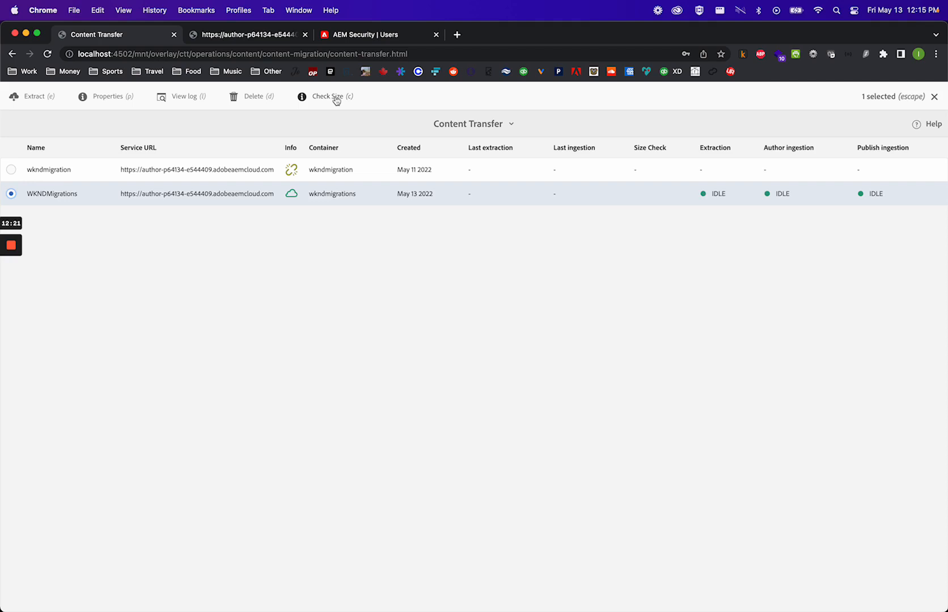
pyautogui.click(335, 98)
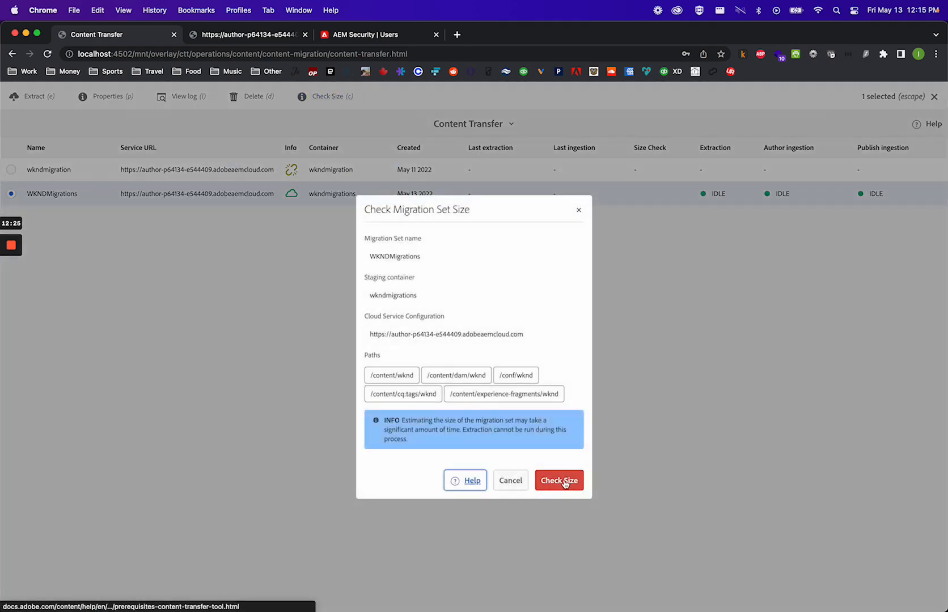
pyautogui.click(564, 483)
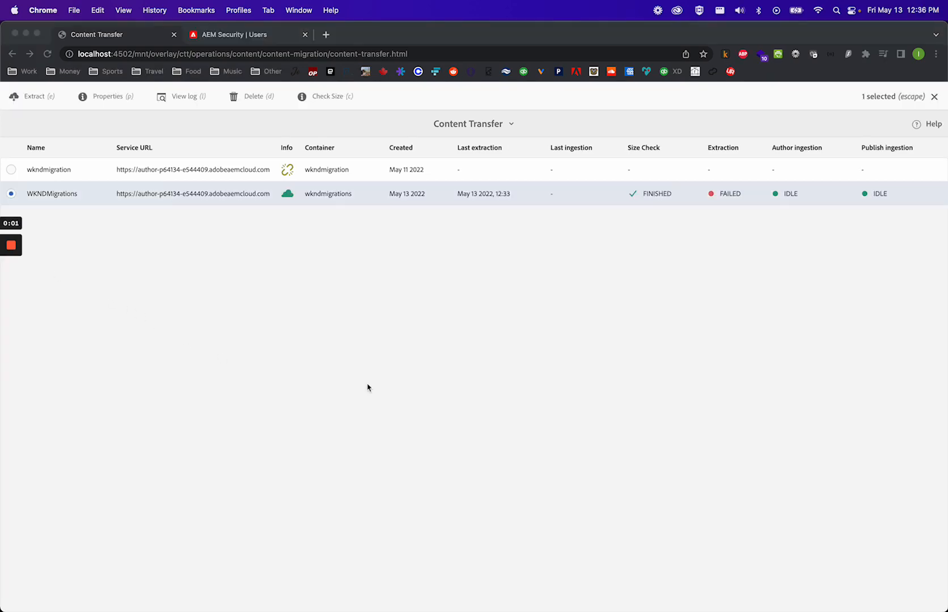
# - Open the size check results for WKNDMigrations and review the migration set size and free disk space
pyautogui.click(316, 97)
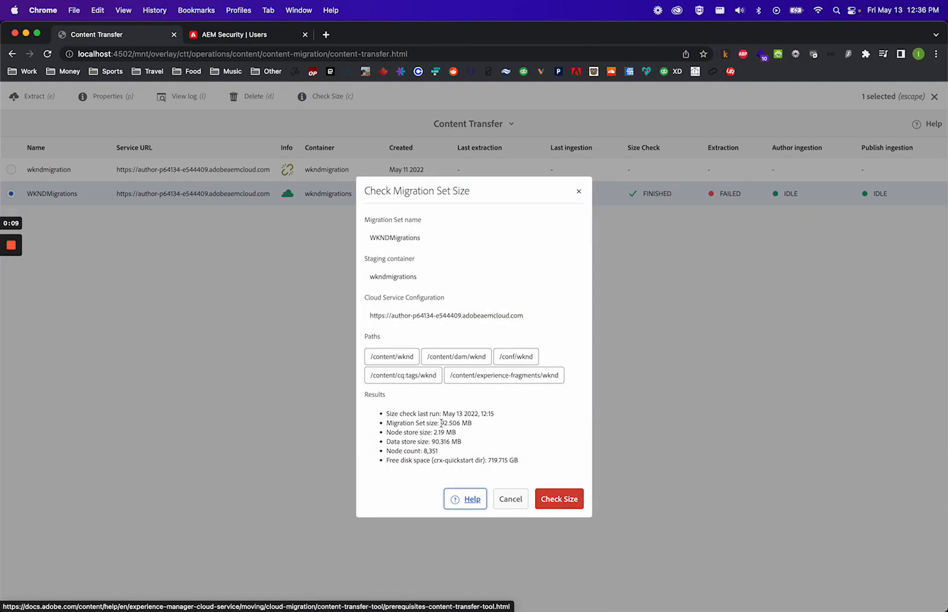
pyautogui.moveTo(441, 423); pyautogui.dragTo(472, 423)
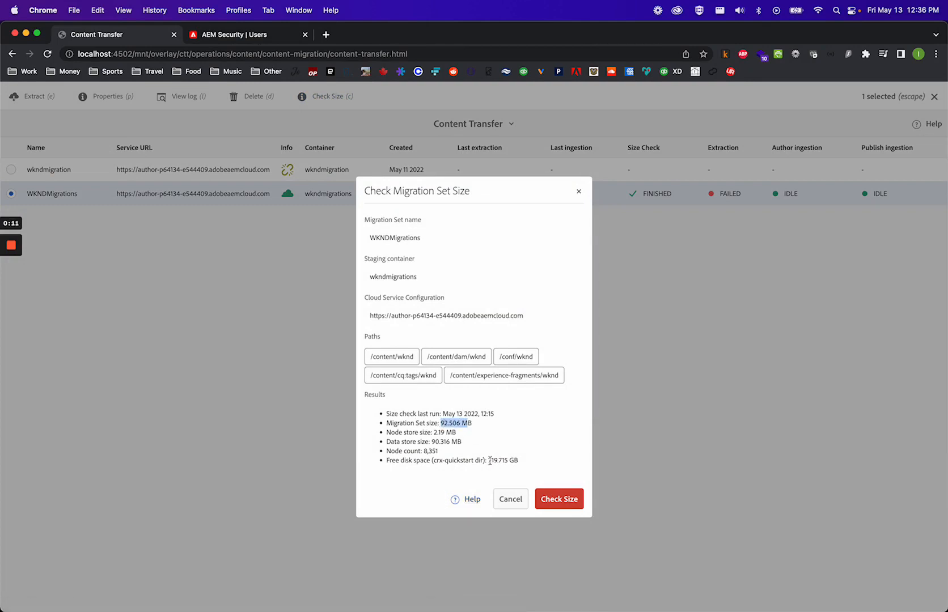
pyautogui.moveTo(488, 460); pyautogui.dragTo(521, 461)
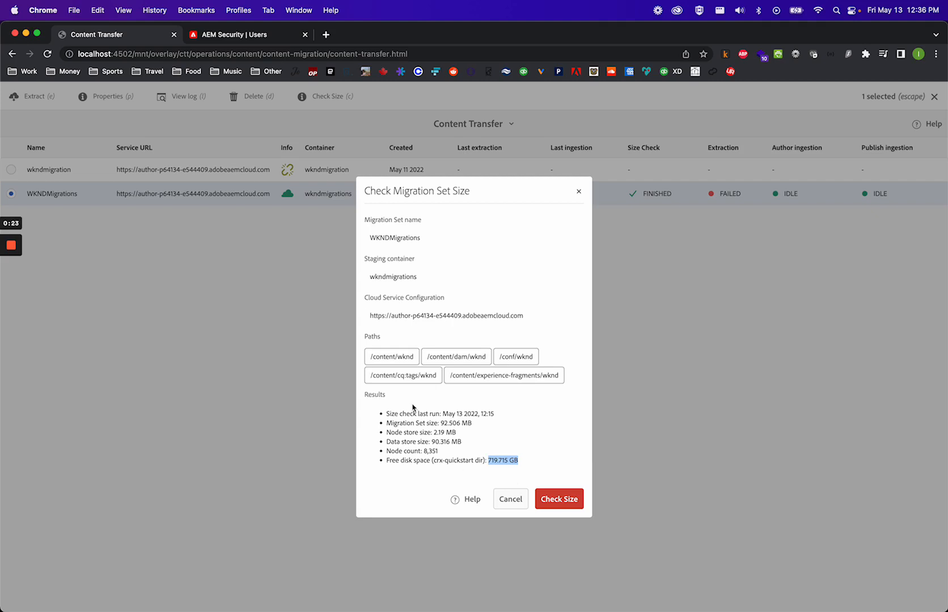
pyautogui.click(579, 192)
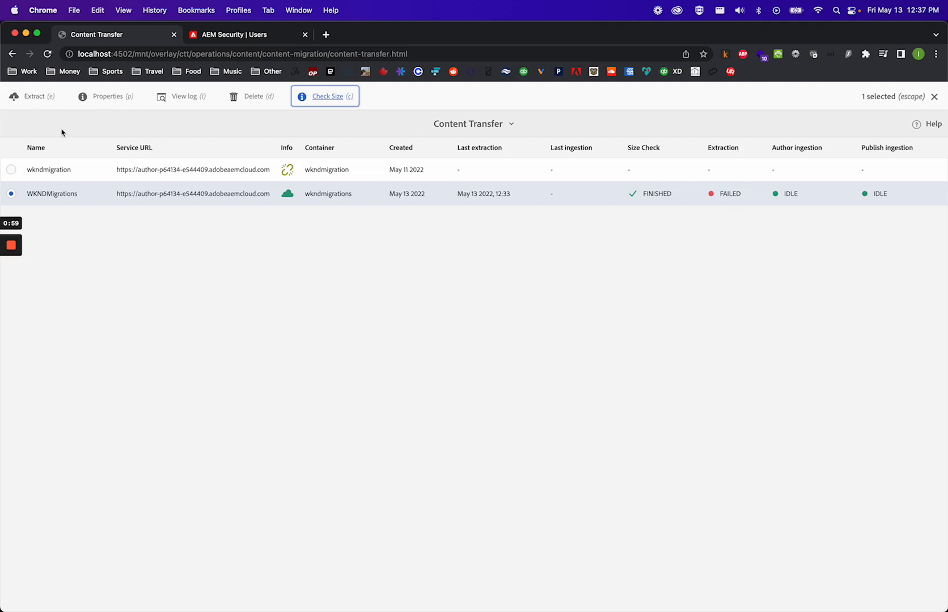
# - Start extracting the WKNDMigrations set and open its extraction log
pyautogui.click(38, 98)
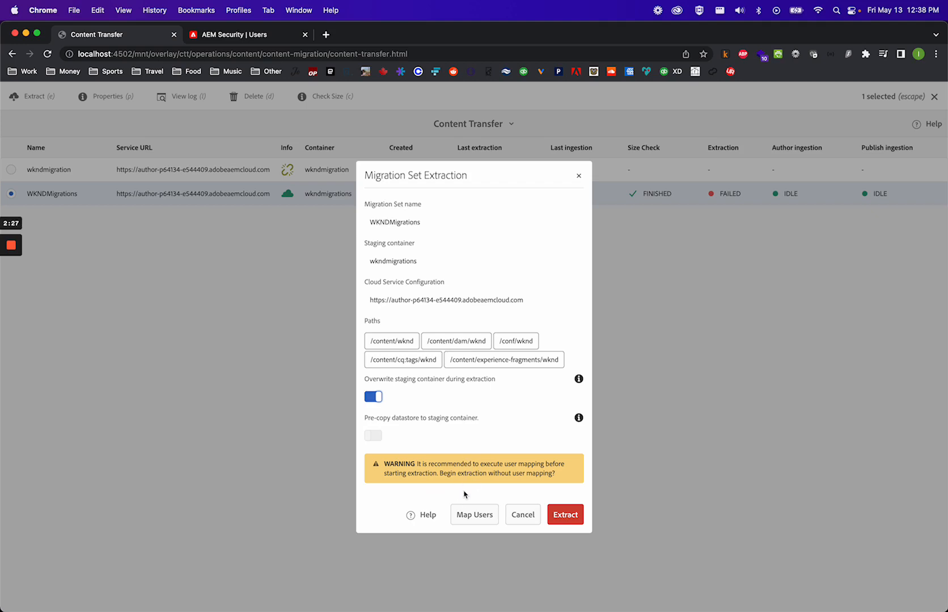
pyautogui.click(570, 517)
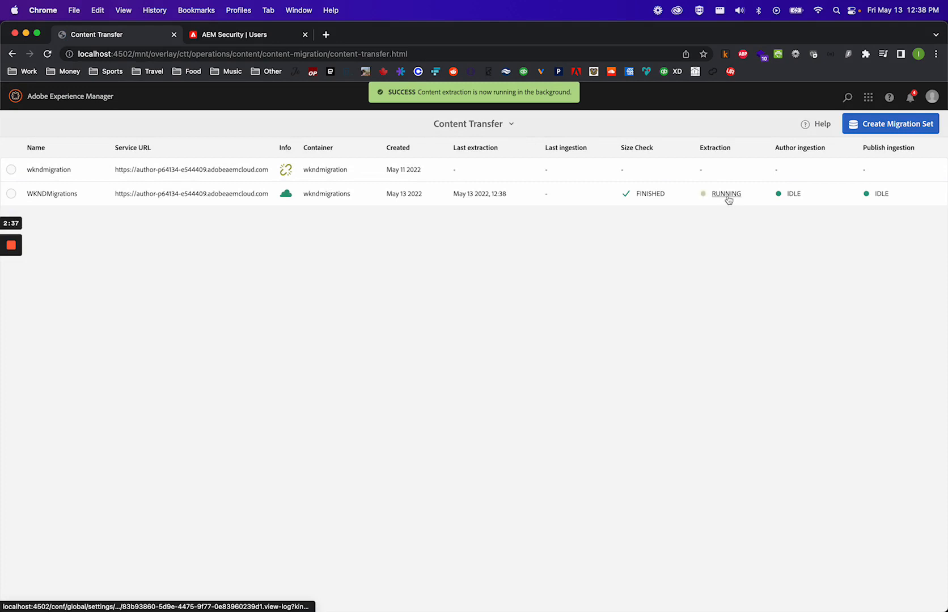
pyautogui.click(728, 195)
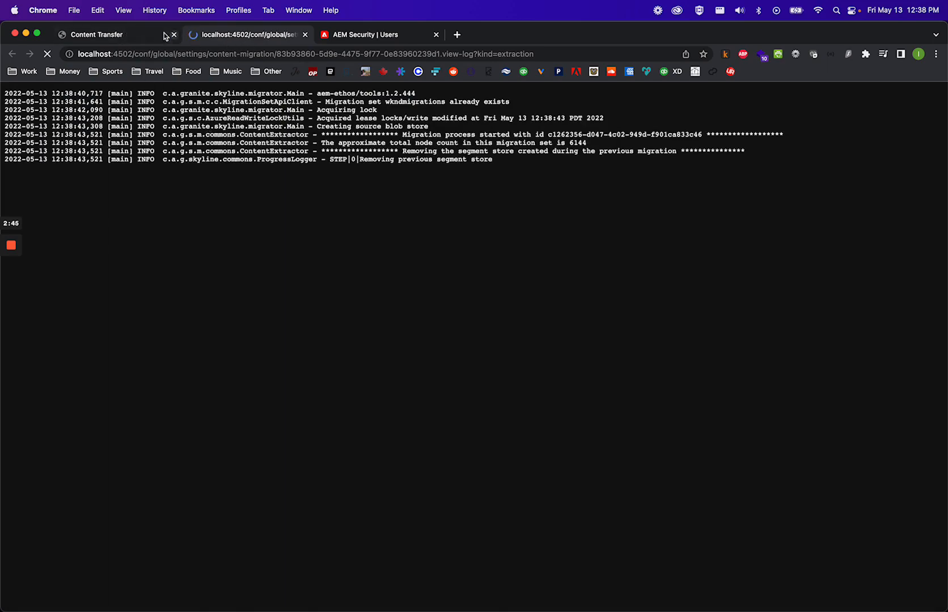
pyautogui.click(132, 33)
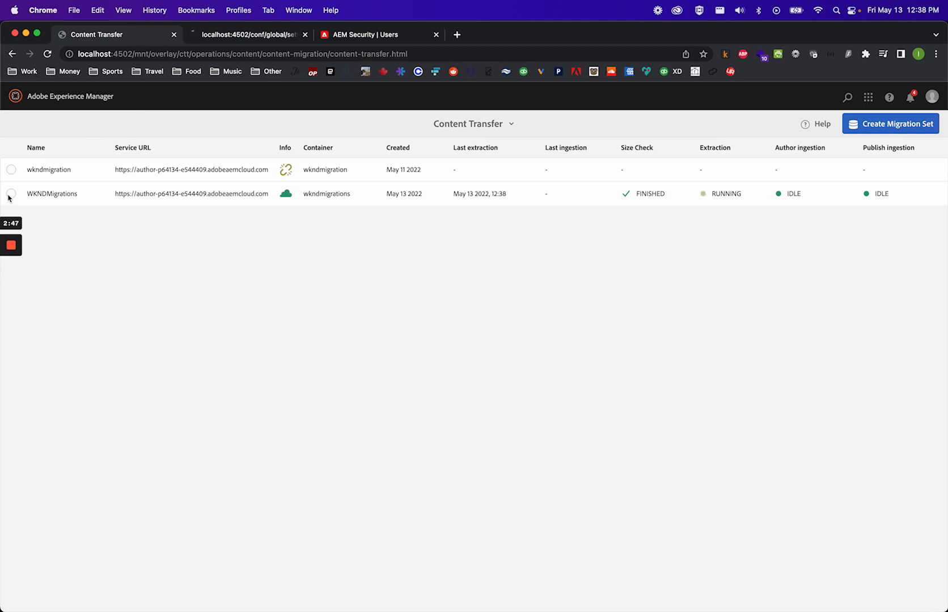
pyautogui.moveTo(22, 222)
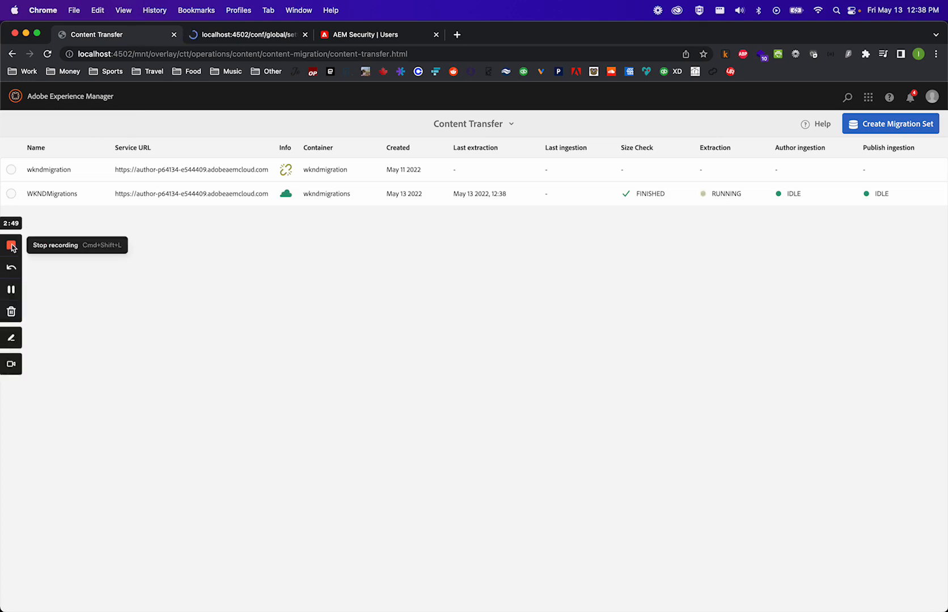
pyautogui.click(11, 245)
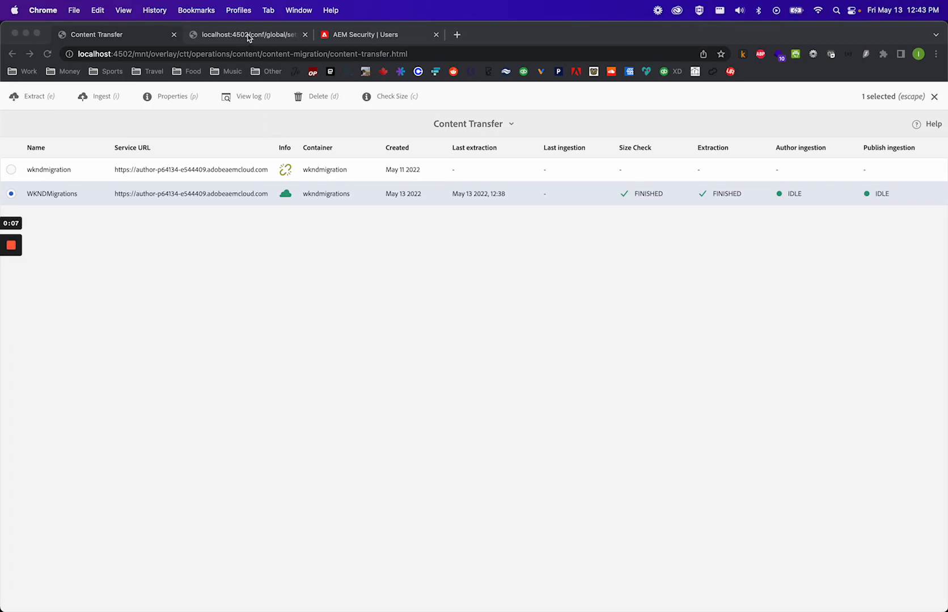
# - Review the summary at the end of the extraction log
pyautogui.click(216, 32)
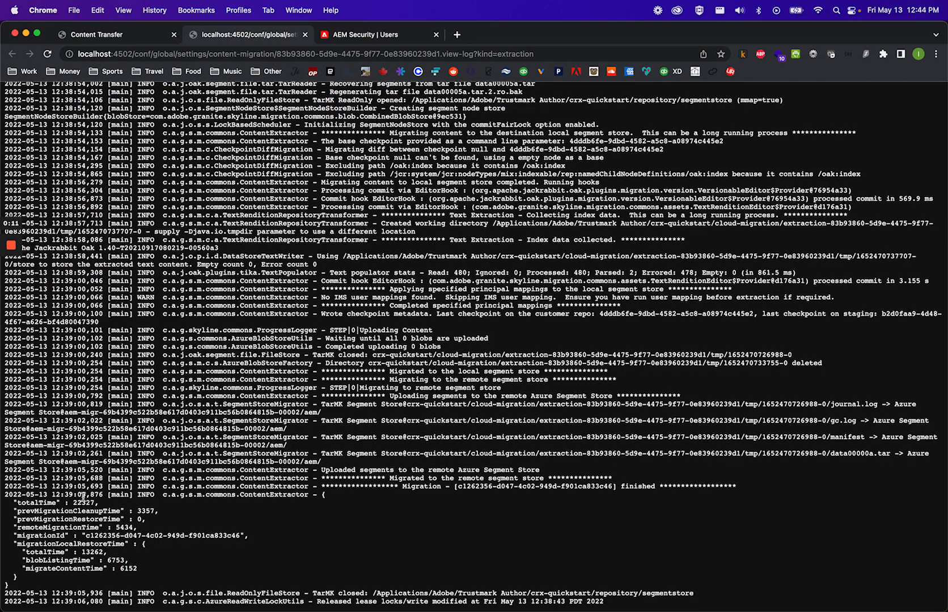
pyautogui.moveTo(64, 494); pyautogui.dragTo(211, 576)
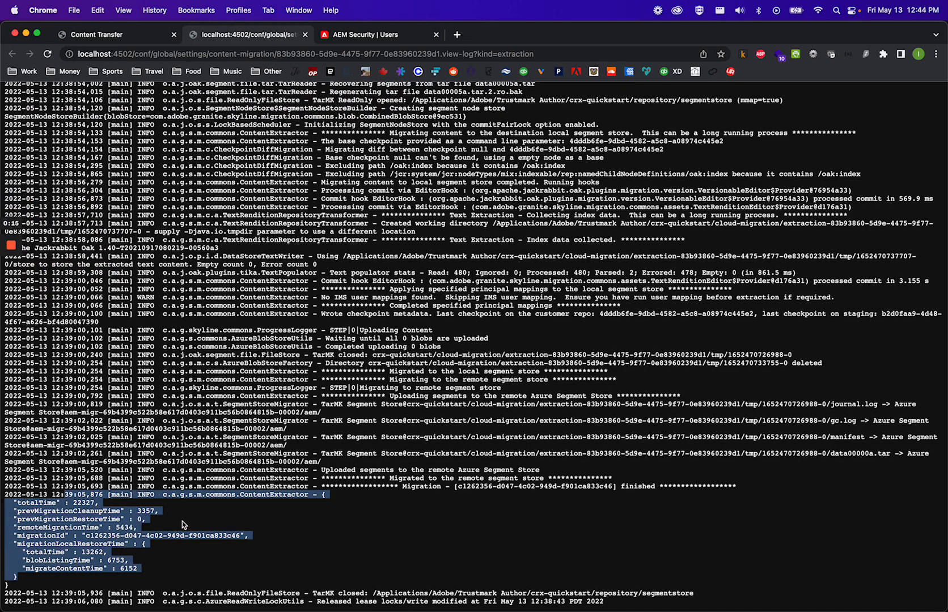
pyautogui.click(122, 39)
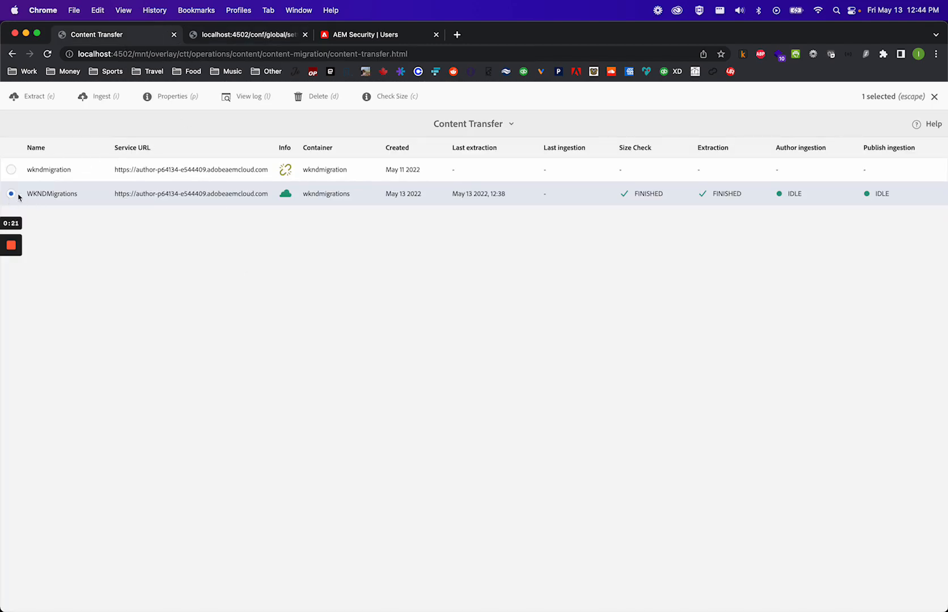
# - Start ingesting WKNDMigrations to the Author instance with wipe and pre-copy datastore turned off
pyautogui.click(91, 97)
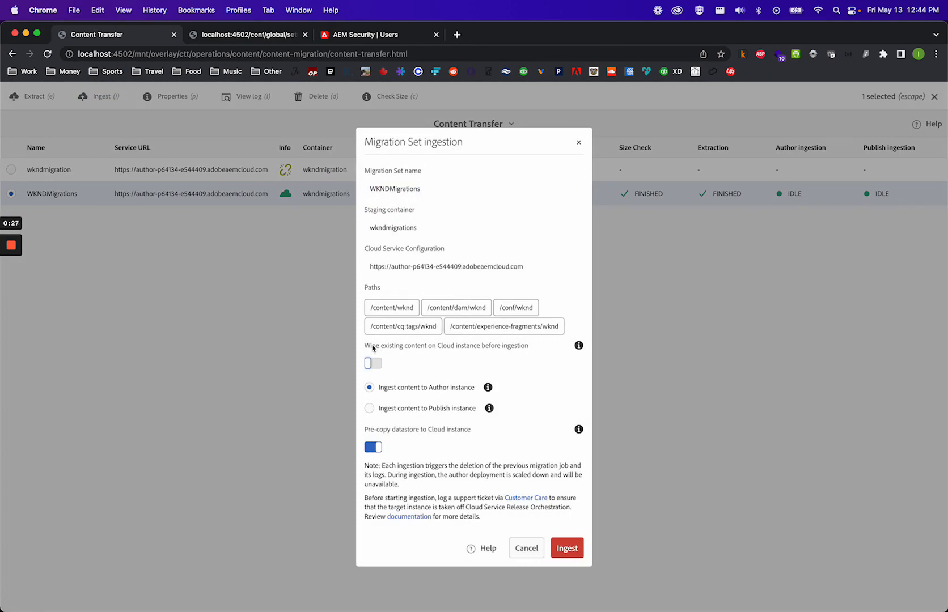
pyautogui.moveTo(372, 348); pyautogui.dragTo(456, 348)
pyautogui.click(480, 347)
pyautogui.click(379, 366)
pyautogui.click(370, 447)
pyautogui.moveTo(381, 466); pyautogui.dragTo(414, 485)
pyautogui.click(426, 465)
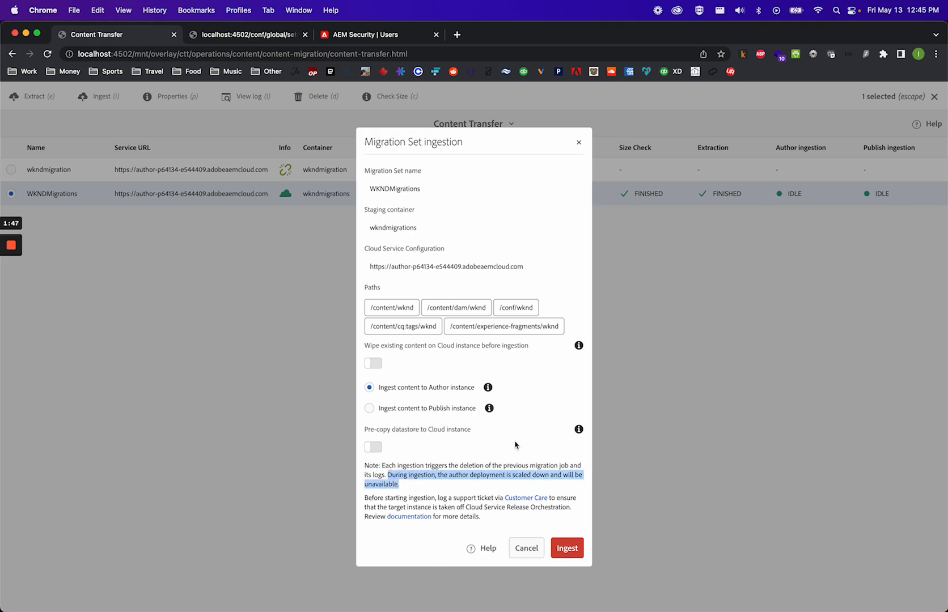
pyautogui.click(441, 475)
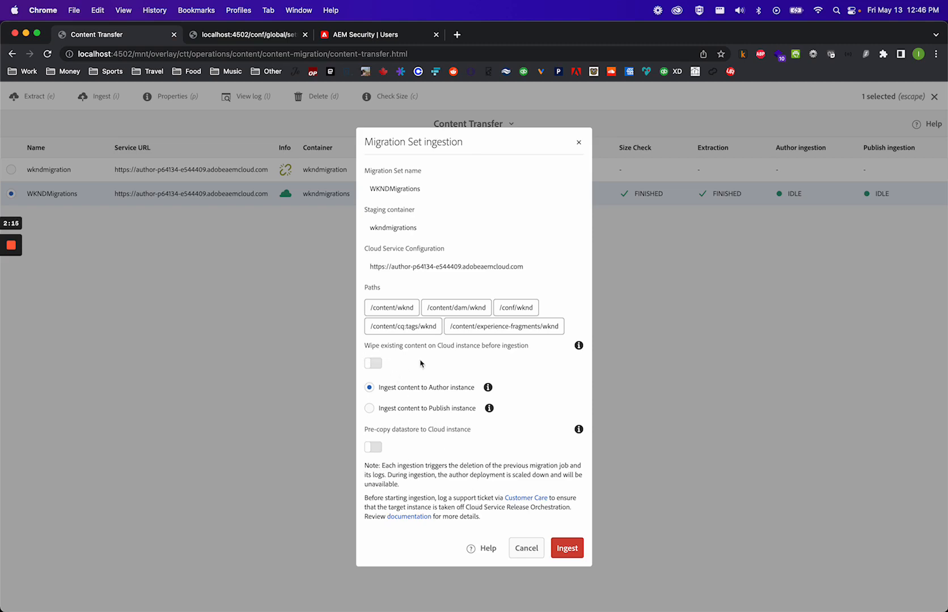
pyautogui.click(570, 550)
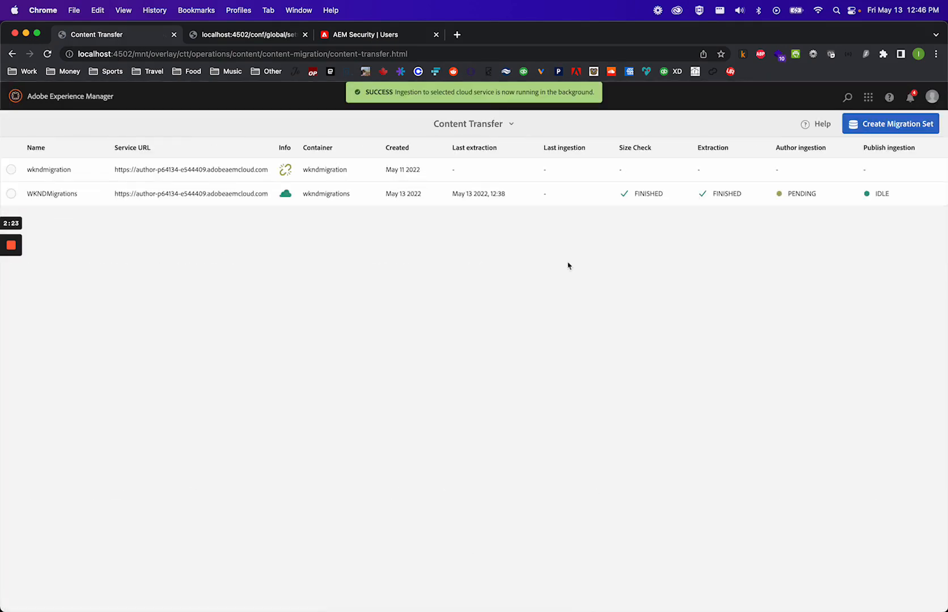
# - Open the author ingestion log to follow the ingestion progress
pyautogui.click(802, 196)
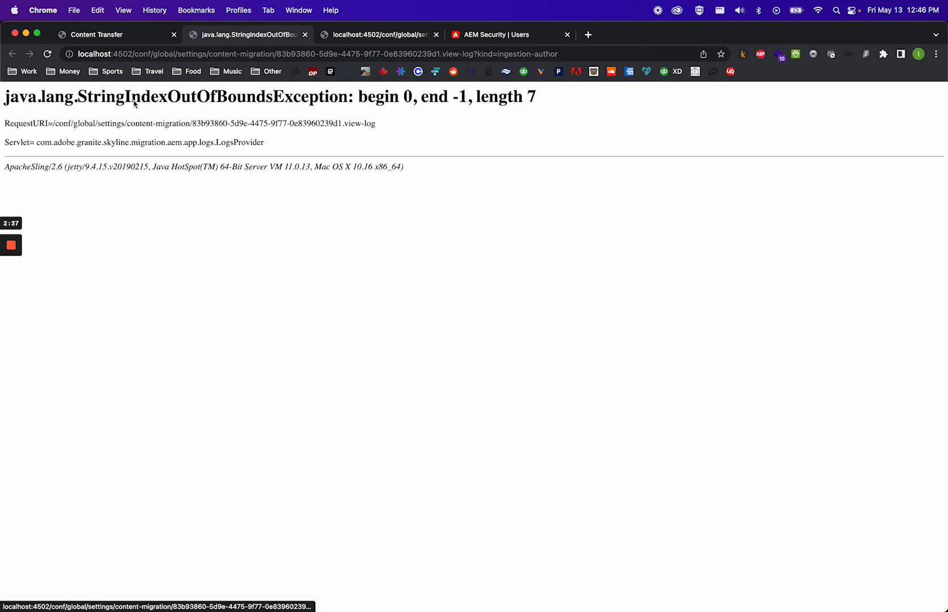
pyautogui.click(306, 35)
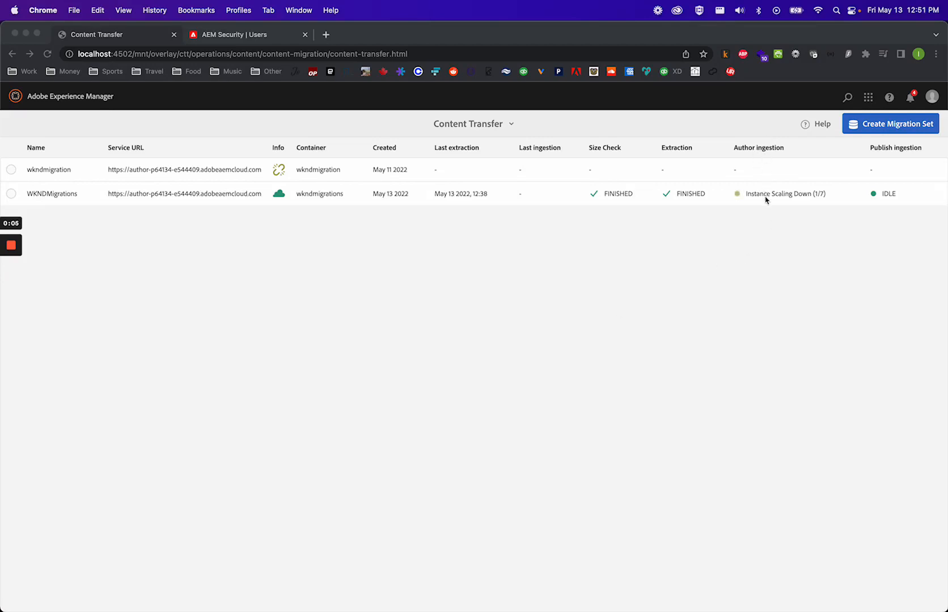
pyautogui.click(761, 231)
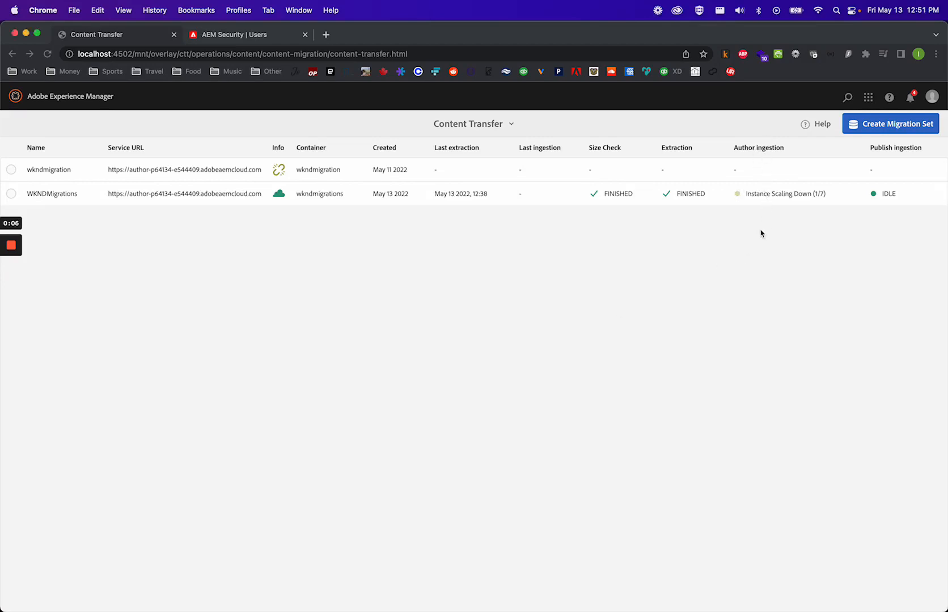
pyautogui.click(786, 195)
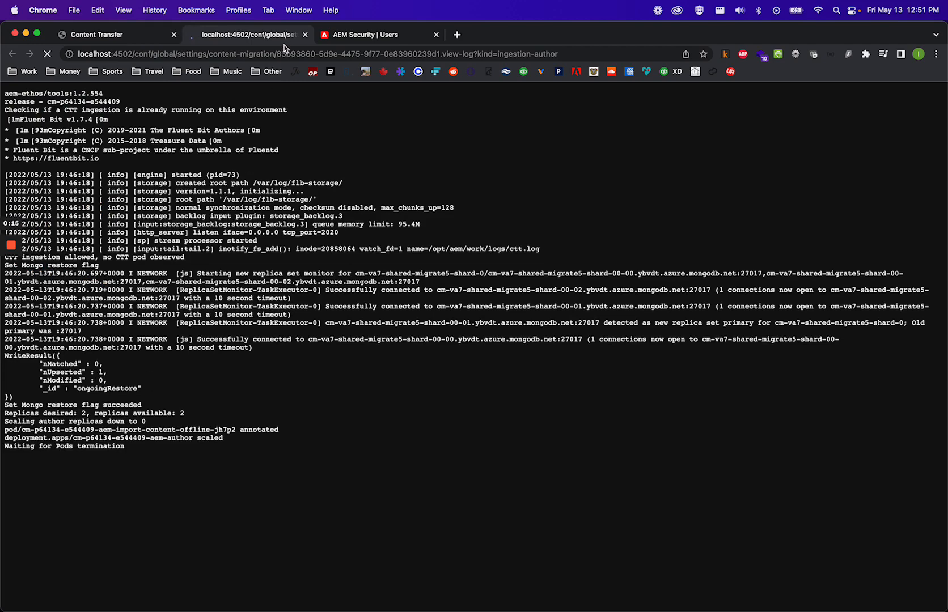
pyautogui.click(305, 34)
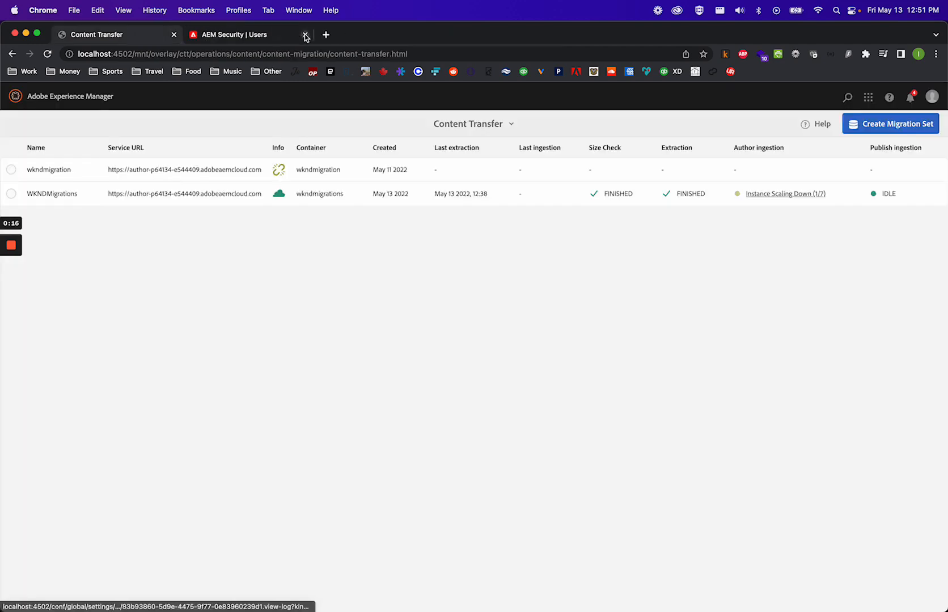
# - Load the cloud author instance's root URL in the security tab
pyautogui.click(244, 35)
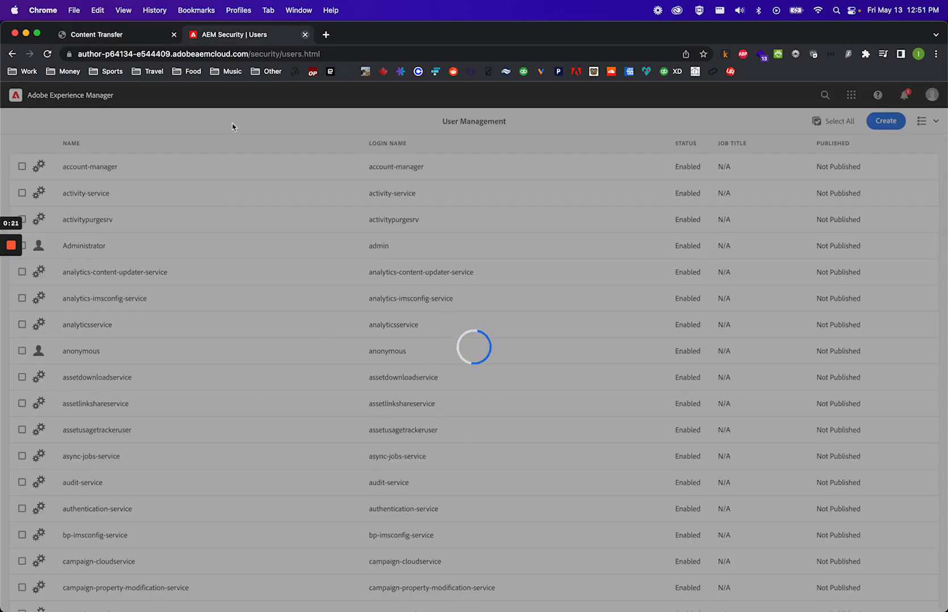
pyautogui.moveTo(250, 54); pyautogui.dragTo(321, 54)
pyautogui.press('BackSpace')
pyautogui.press('Return')
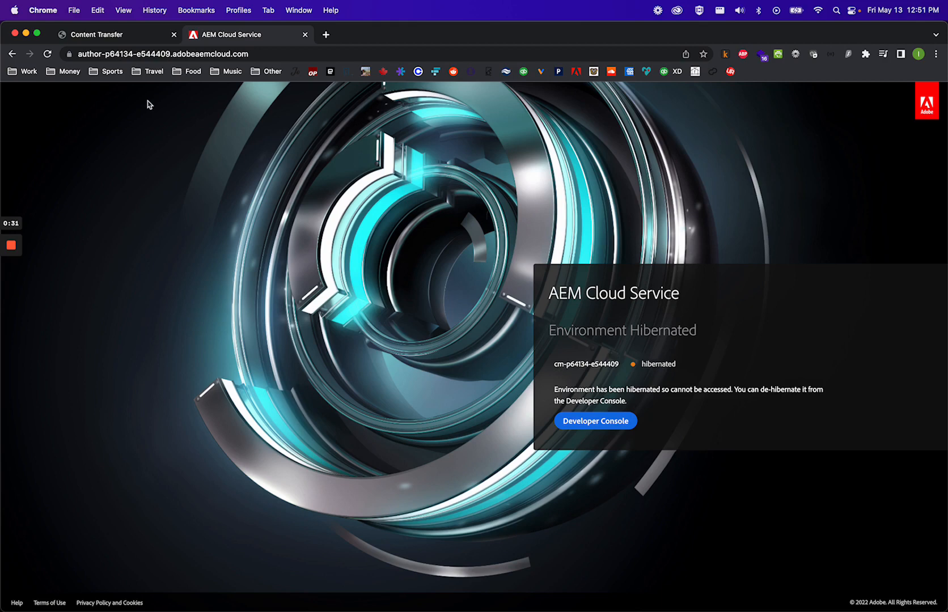
# - Return to Content Transfer and select the WKNDMigrations migration set
pyautogui.click(135, 40)
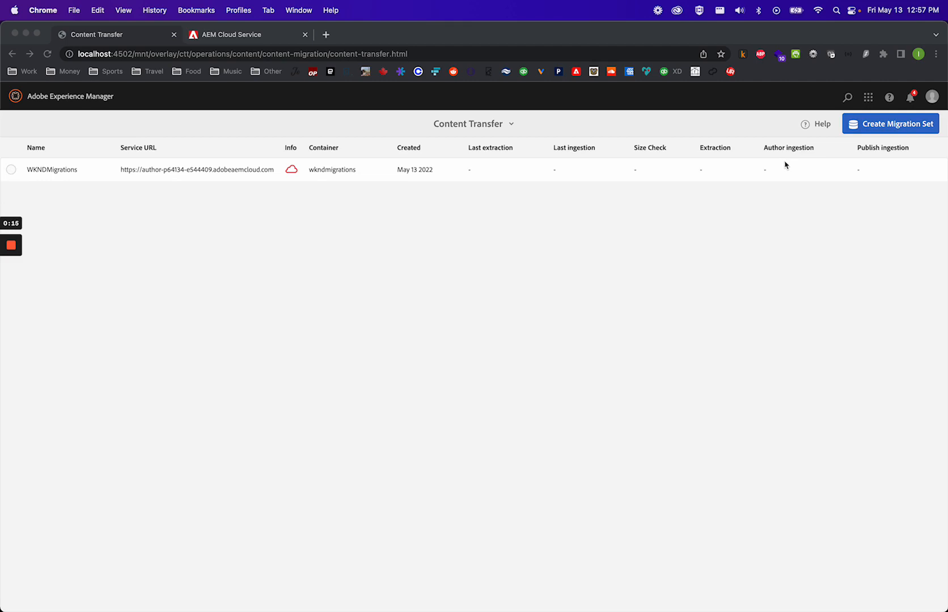
pyautogui.click(14, 172)
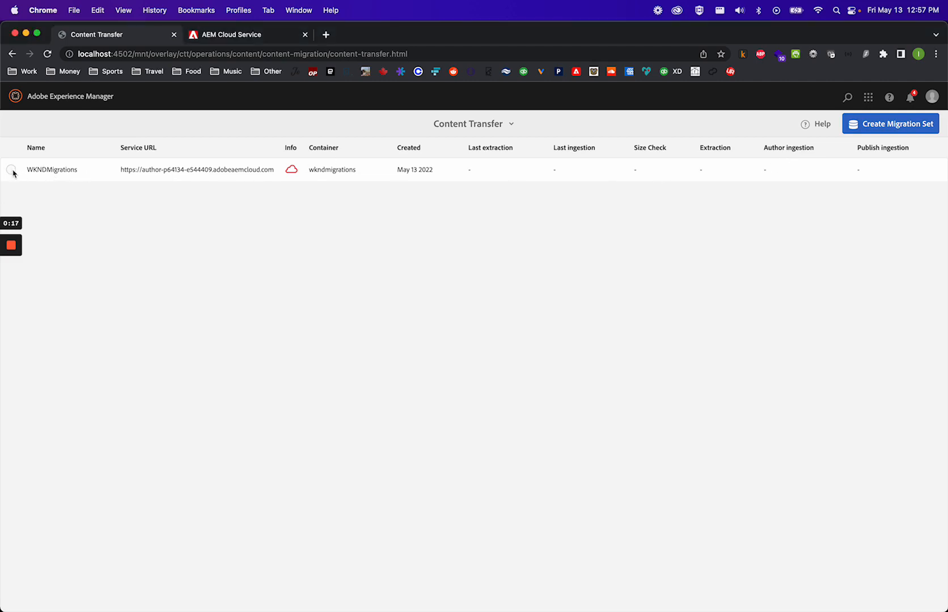
# - Open the finished author ingestion log for WKNDMigrations and read through its final entries
pyautogui.click(12, 171)
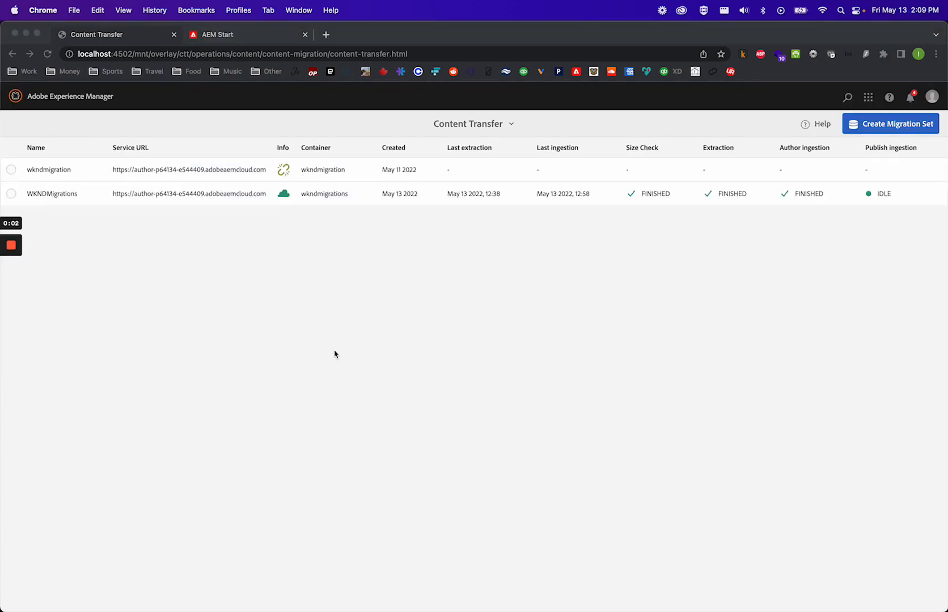
pyautogui.click(790, 234)
pyautogui.click(801, 194)
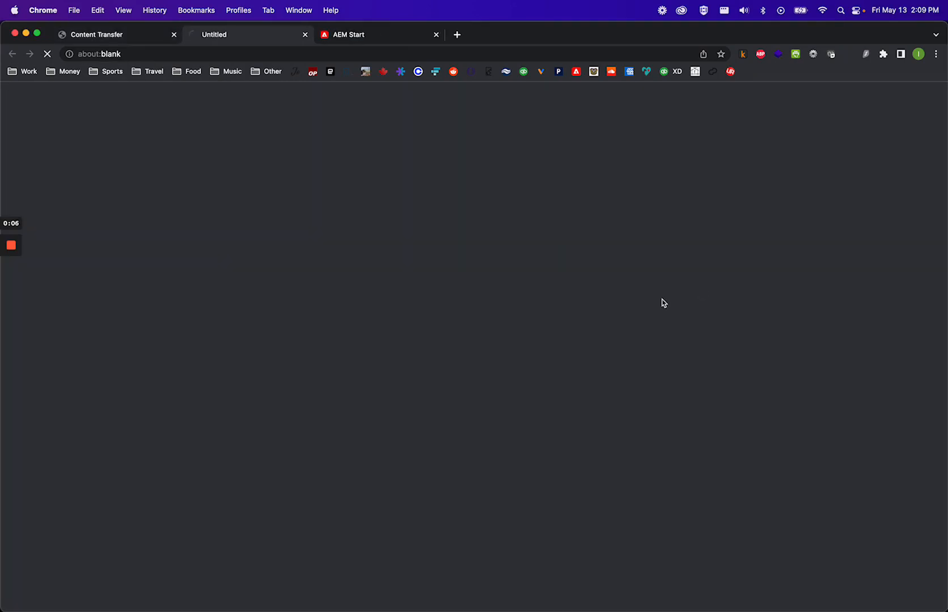
pyautogui.scroll(-20, 392, 311)
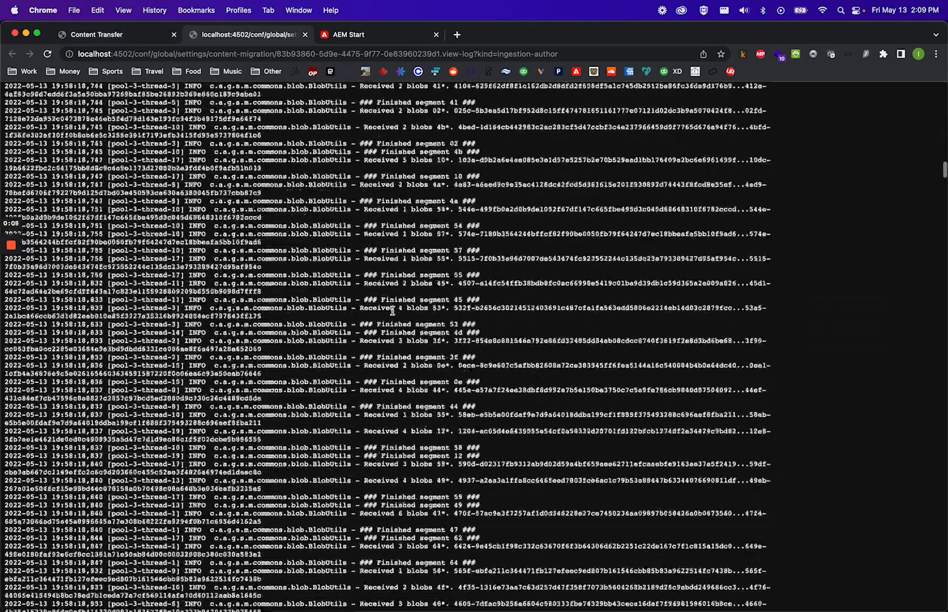
pyautogui.scroll(-20, 393, 311)
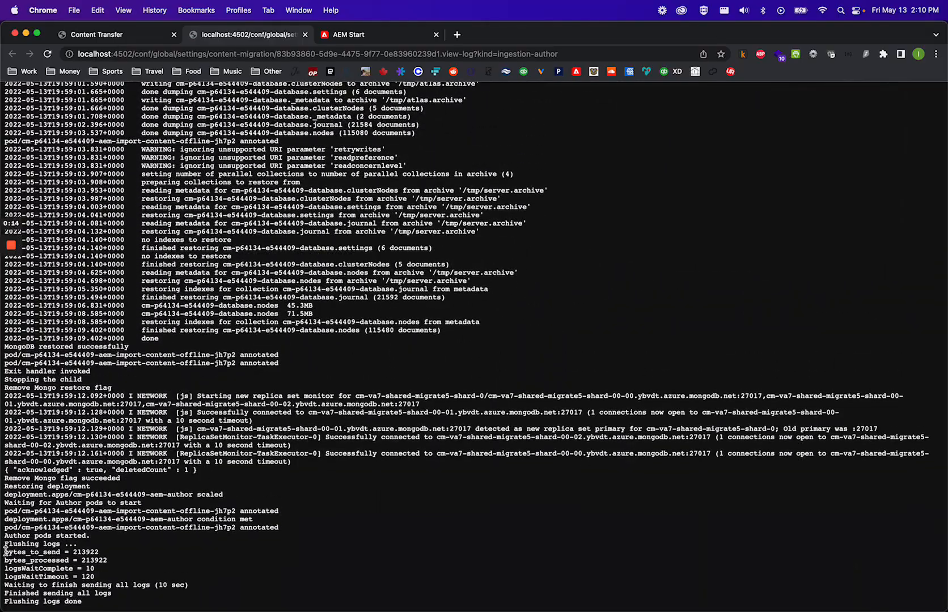
pyautogui.moveTo(4, 552); pyautogui.dragTo(119, 576)
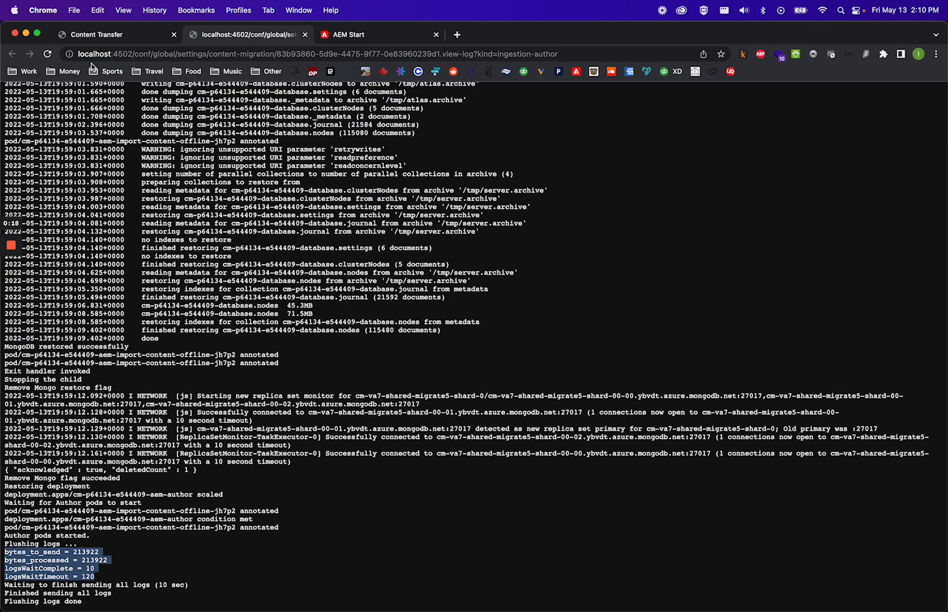
# - Switch to the cloud author instance and browse the migrated WKND Site pages in Sites
pyautogui.click(305, 35)
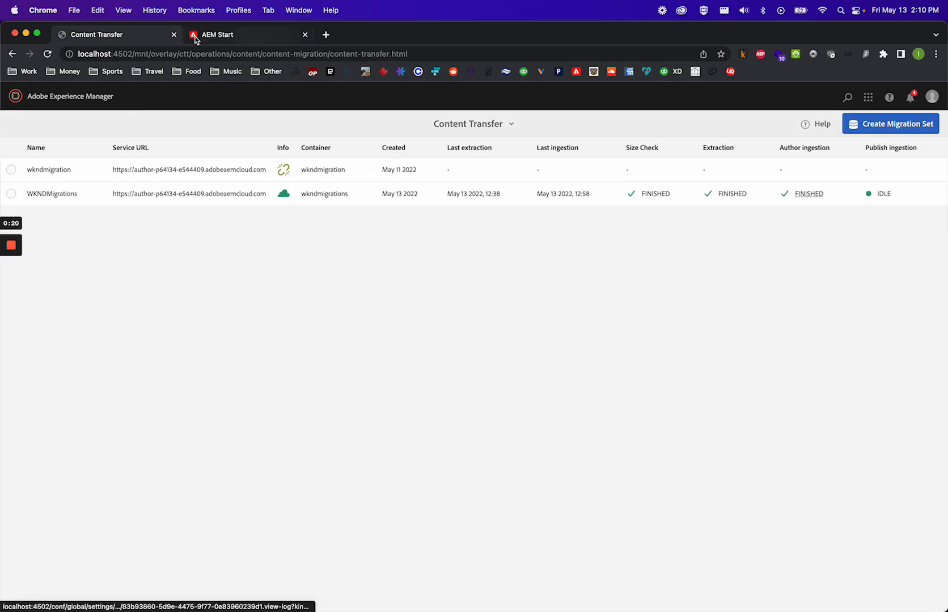
pyautogui.click(233, 36)
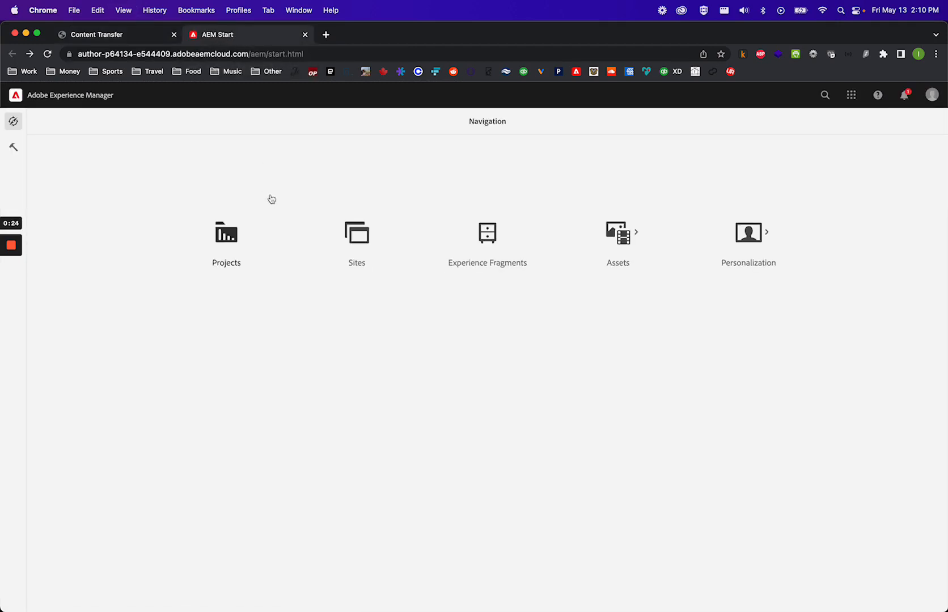
pyautogui.click(356, 235)
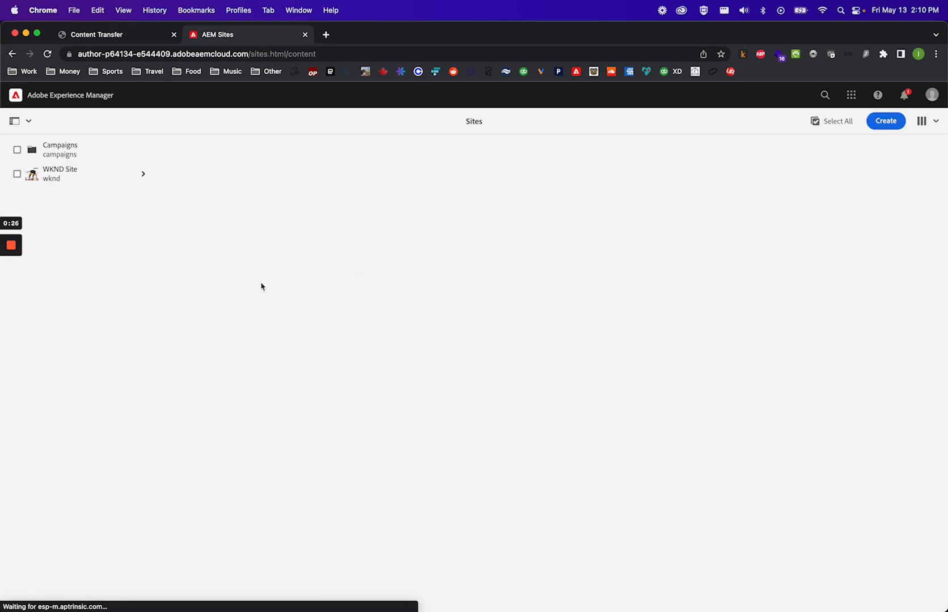
pyautogui.click(84, 178)
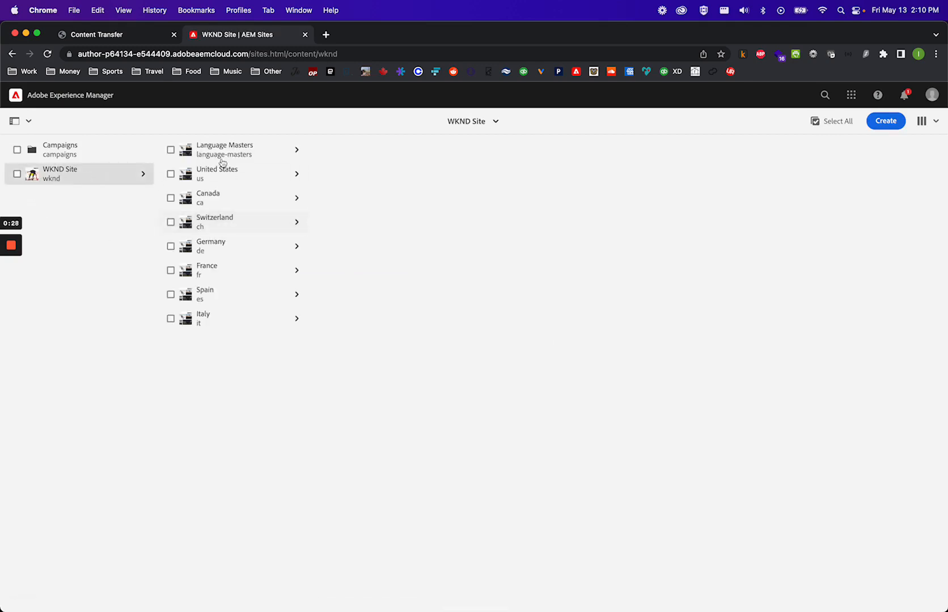
# - Navigate to the Assets Files view on the cloud author instance to check the migrated assets
pyautogui.click(16, 97)
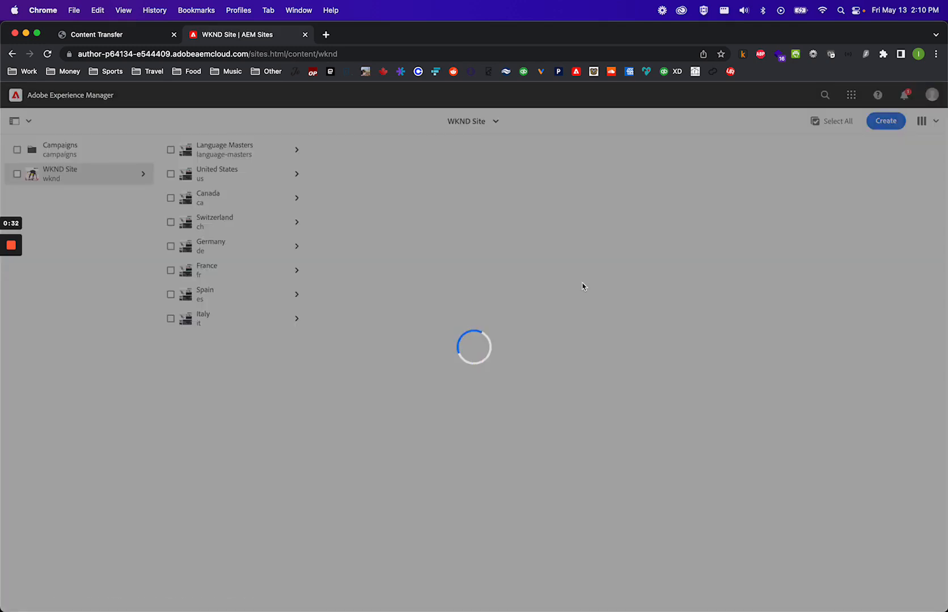
pyautogui.click(626, 243)
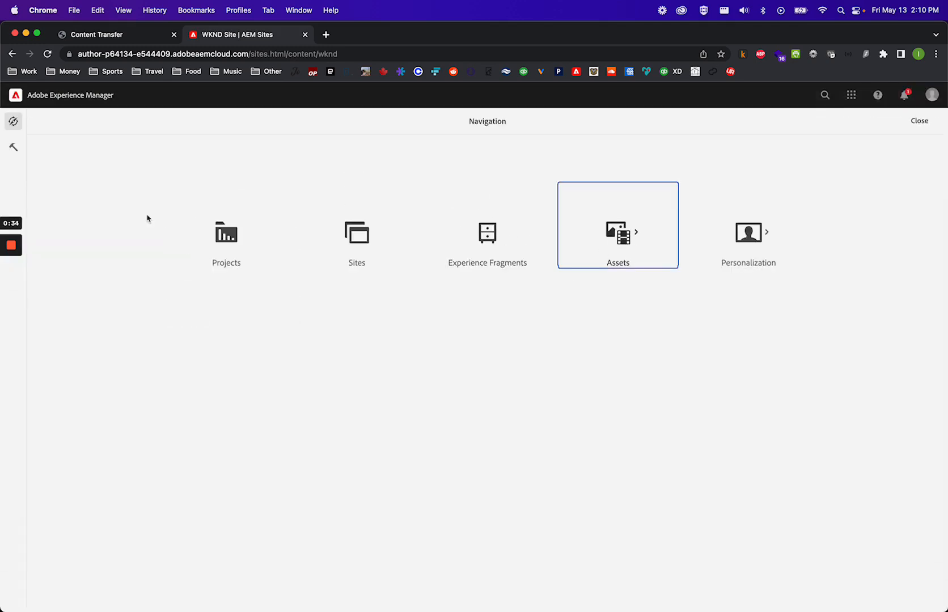
pyautogui.click(232, 233)
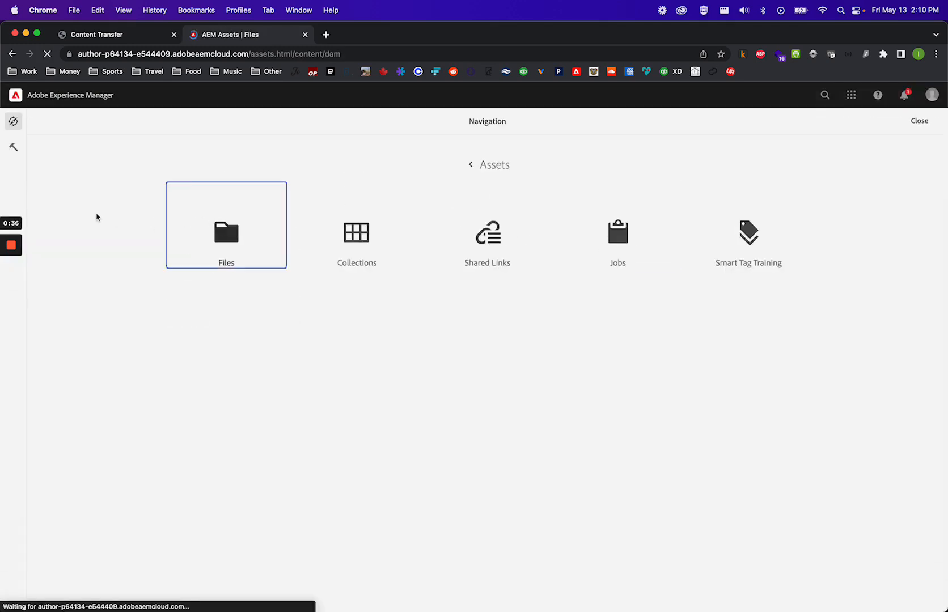